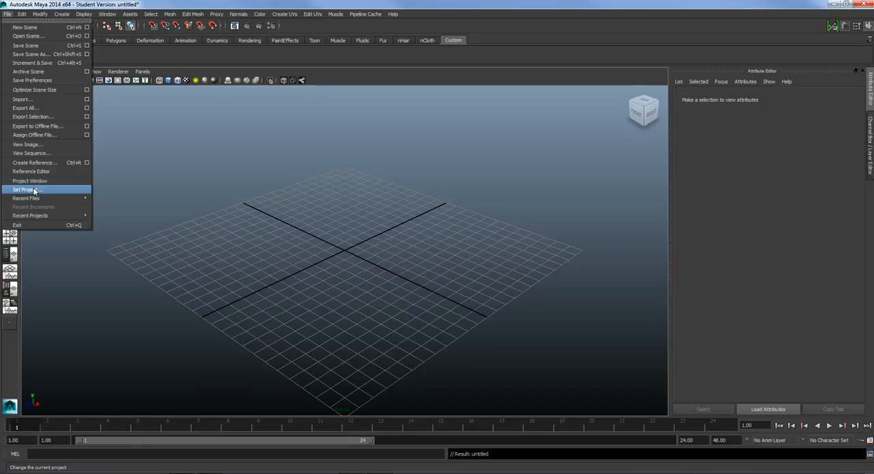
Set the current project to the Maya Demos folder on the Desktop
click(35, 191)
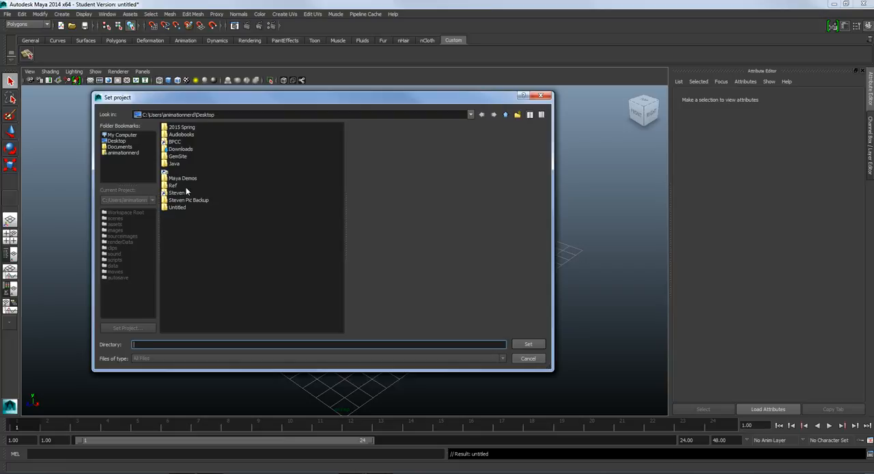
double_click(189, 179)
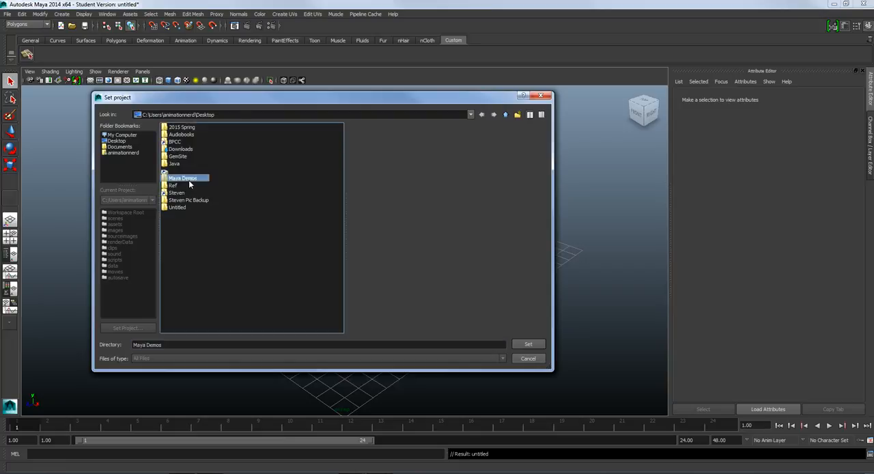
click(529, 344)
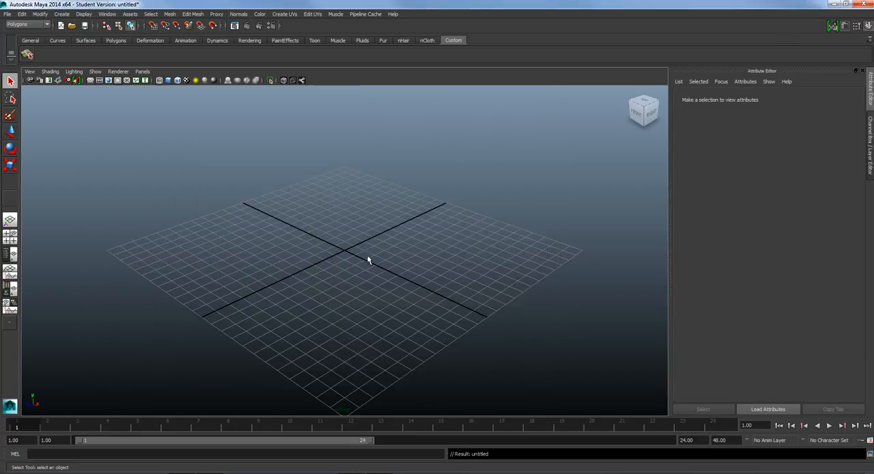
Open the scene Ch7Start.ma from the project's scenes folder
click(7, 14)
click(21, 32)
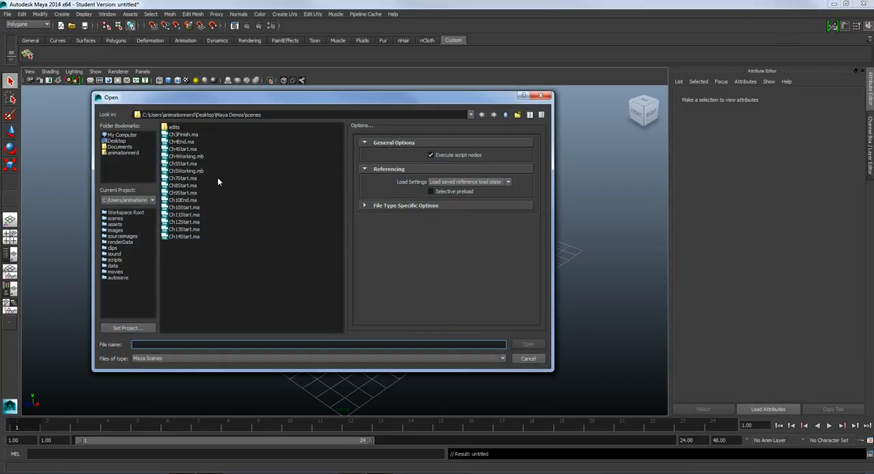
click(186, 179)
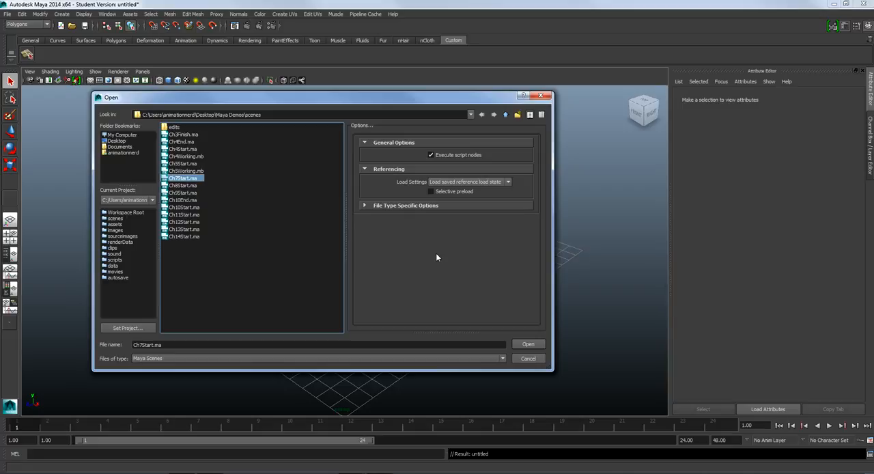
click(528, 344)
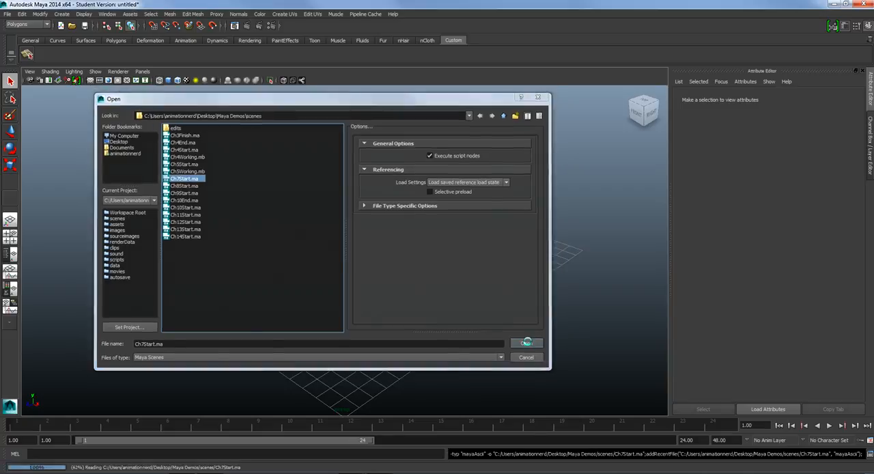
Frame the character from the front and open the Hypershade editor
scroll(517, 316, down, 5)
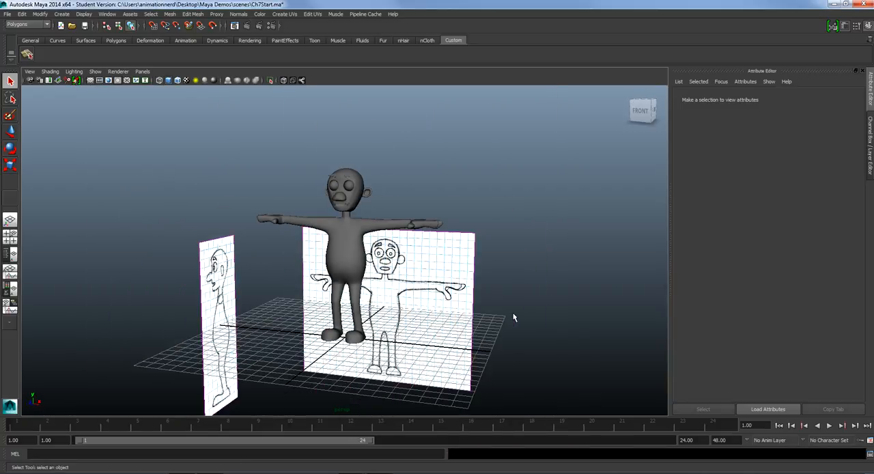
mouse_move(372, 281)
alt+mouse_down()
mouse_move(345, 287)
mouse_move(385, 290)
alt+mouse_up()
scroll(386, 290, up, 5)
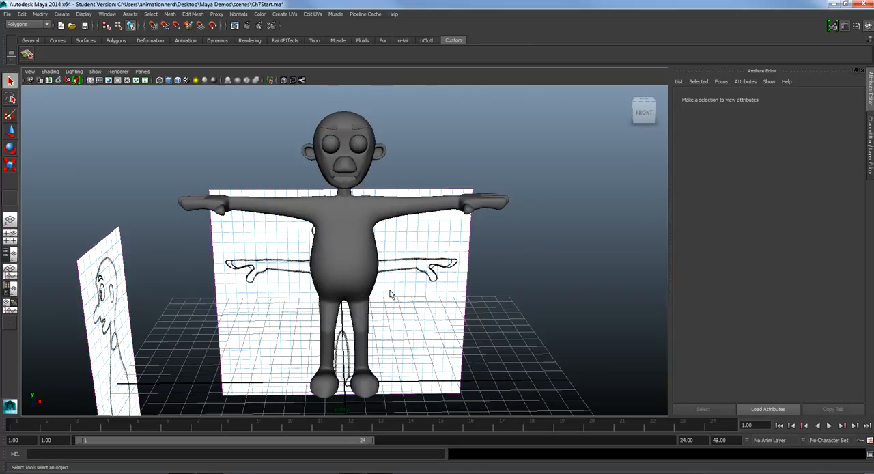
alt+drag(332, 289, 337, 261)
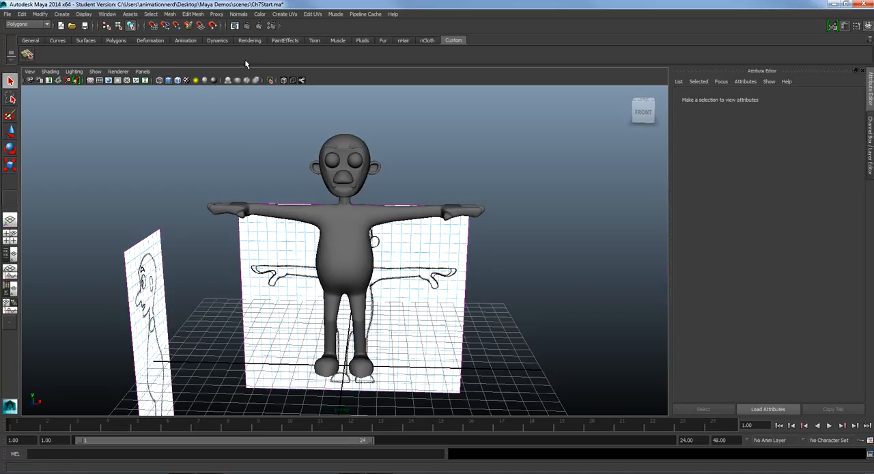
click(107, 14)
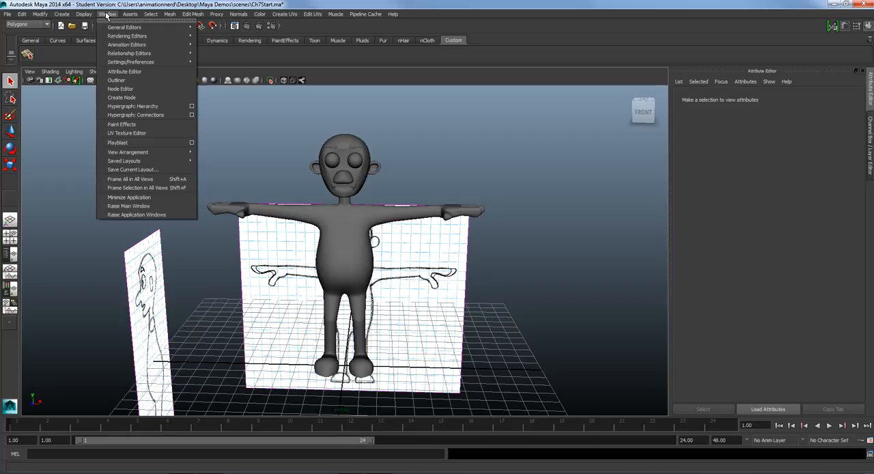
mouse_move(129, 38)
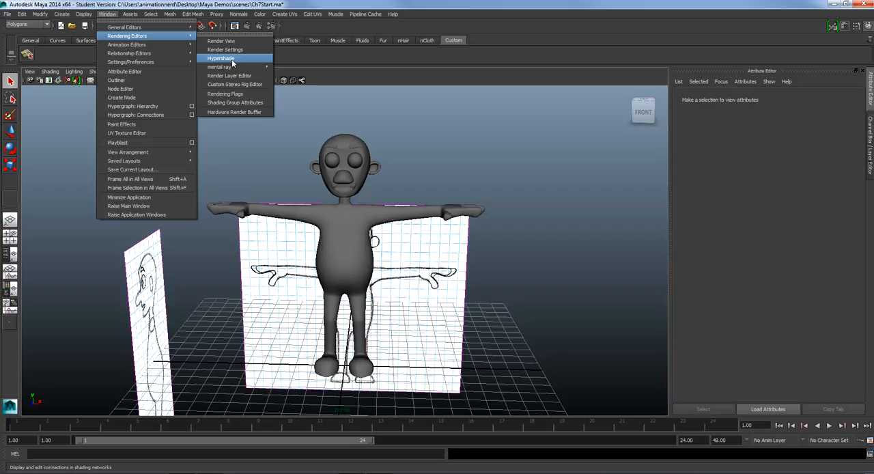
click(222, 59)
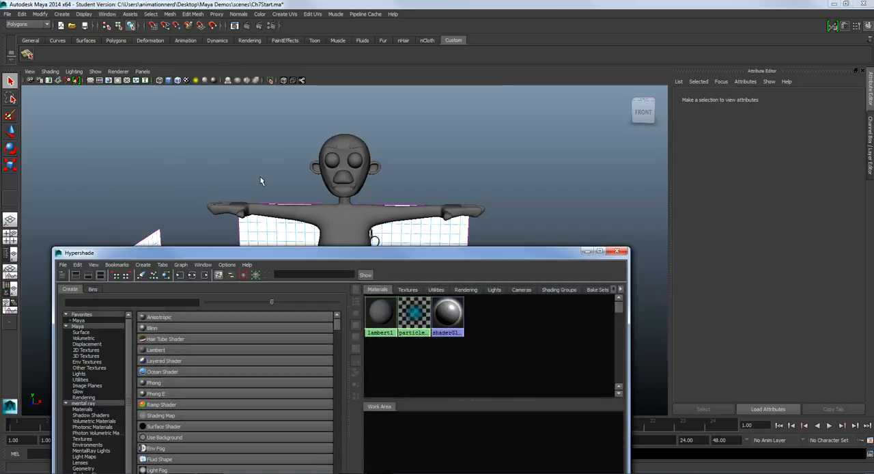
Narrow the Hypershade window and arrange it beside the character so both are in view
drag(351, 254, 226, 128)
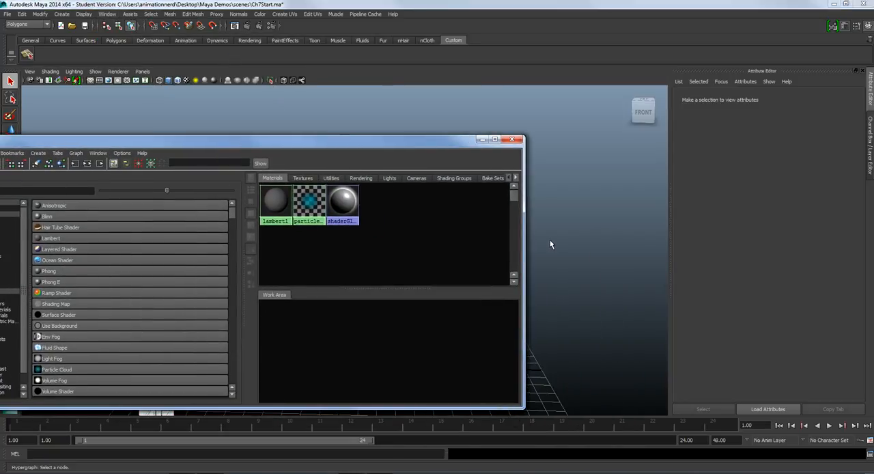
drag(526, 223, 424, 223)
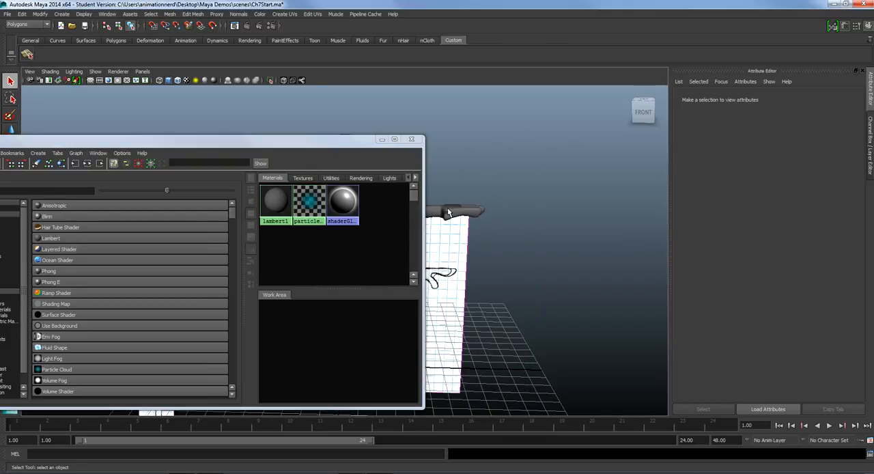
alt+right_drag(447, 210, 543, 198)
alt+middle_drag(543, 198, 580, 204)
alt+middle_drag(509, 213, 542, 224)
key(super)
drag(321, 143, 398, 98)
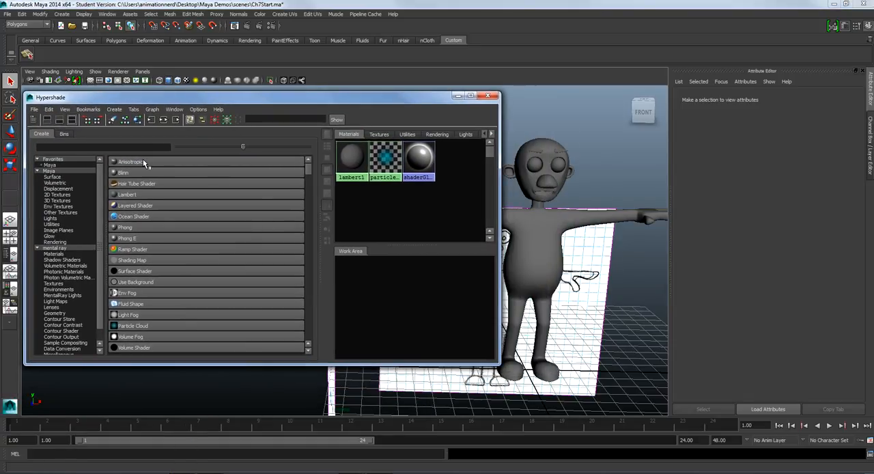
Look through the available shader nodes and create a new Lambert material
scroll(146, 177, down, 15)
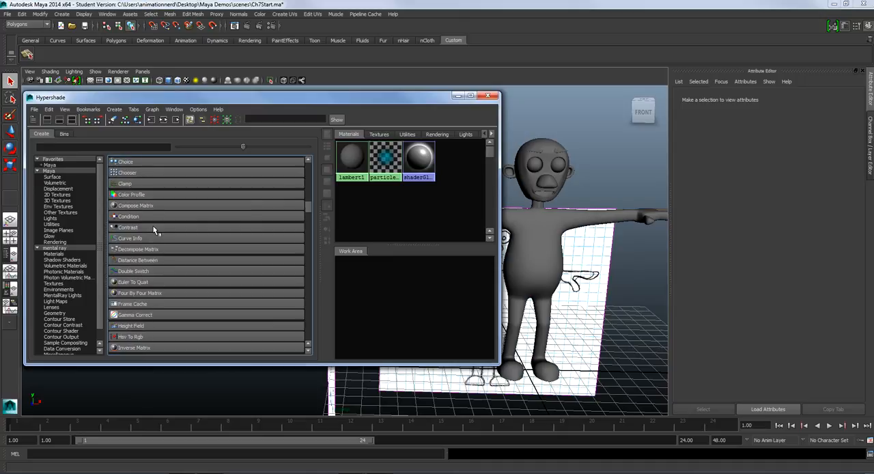
scroll(153, 228, down, 15)
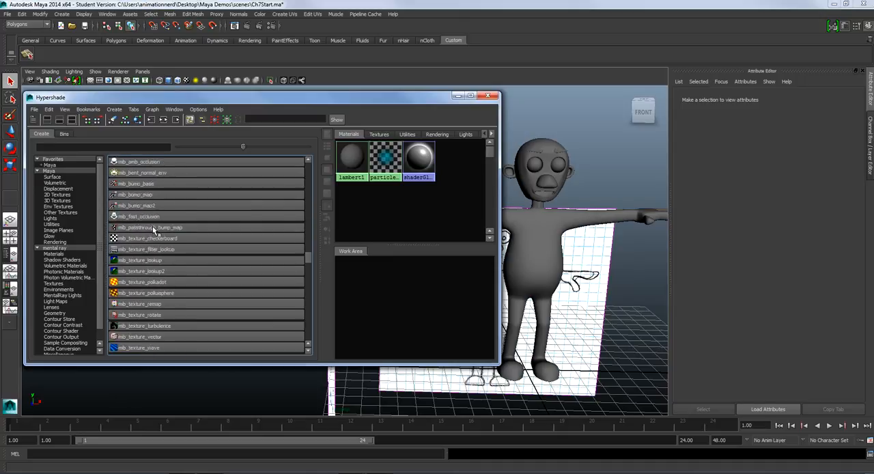
scroll(226, 298, down, 1)
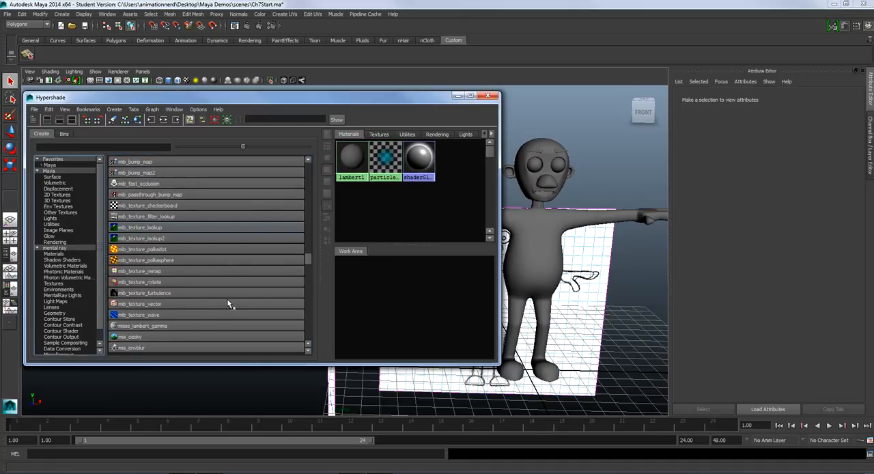
scroll(287, 264, up, 5)
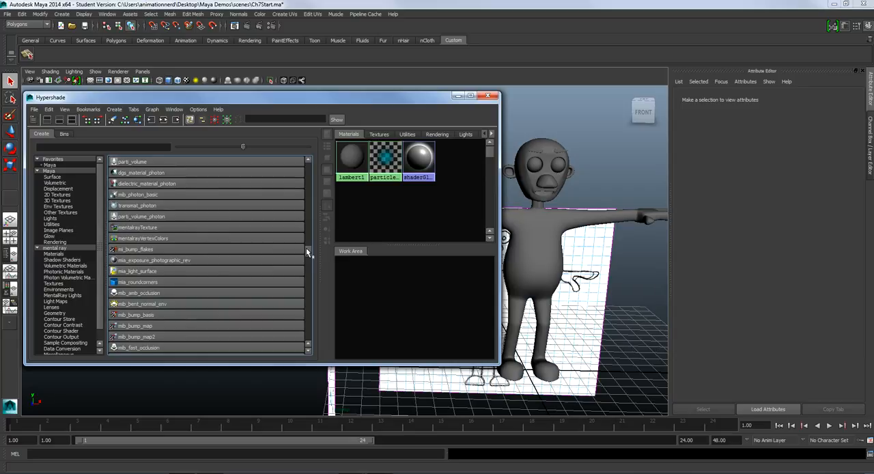
drag(305, 247, 301, 162)
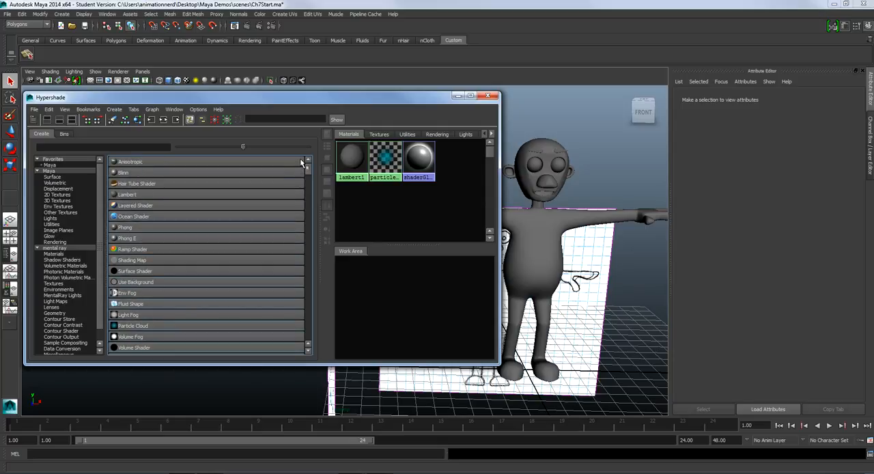
click(223, 194)
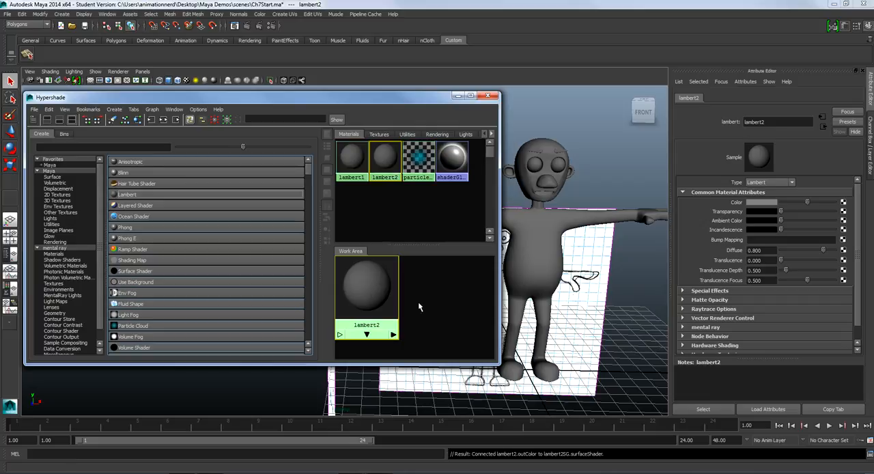
Rename the new Lambert material to skin
click(806, 96)
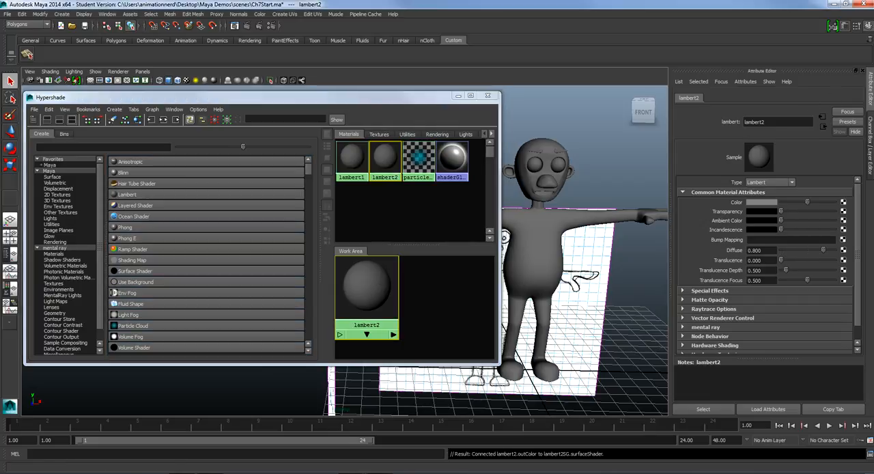
click(776, 122)
drag(776, 122, 736, 120)
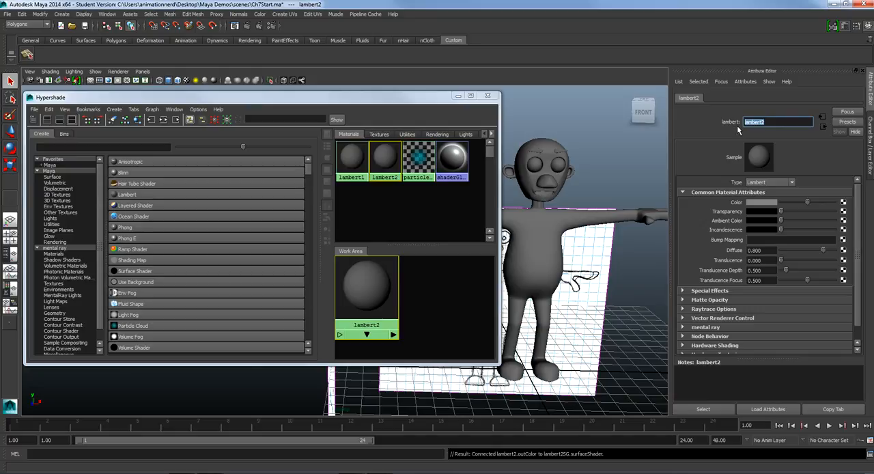
text(skin)
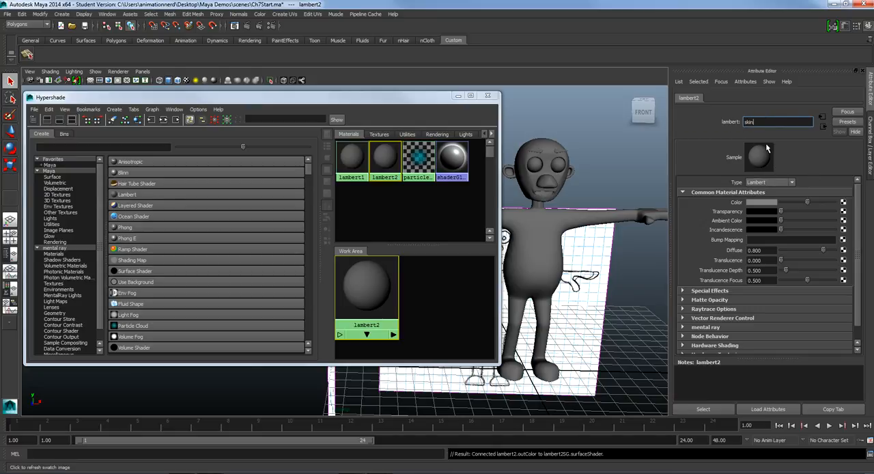
click(790, 182)
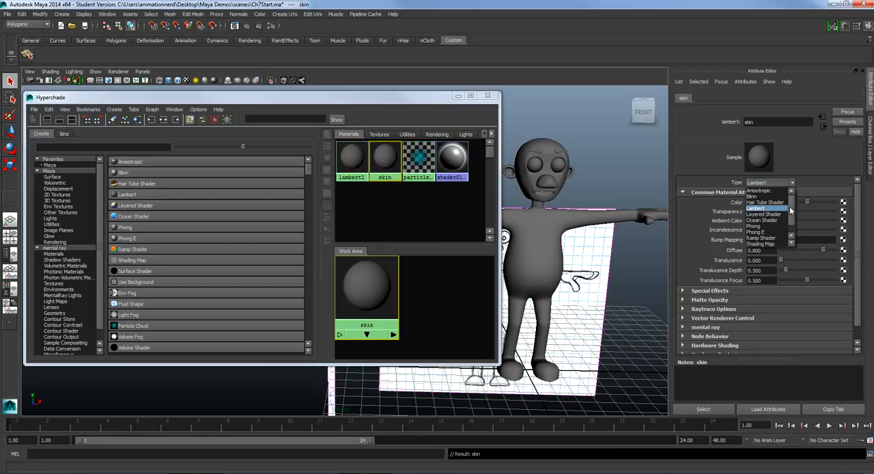
drag(792, 209, 793, 190)
click(800, 157)
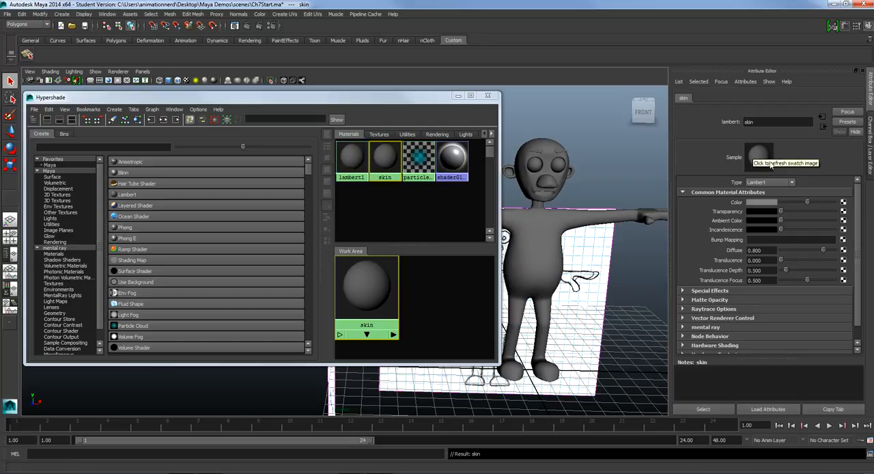
Set the skin material's color to a saturated dark blue with an HSV hue of about 240
click(756, 204)
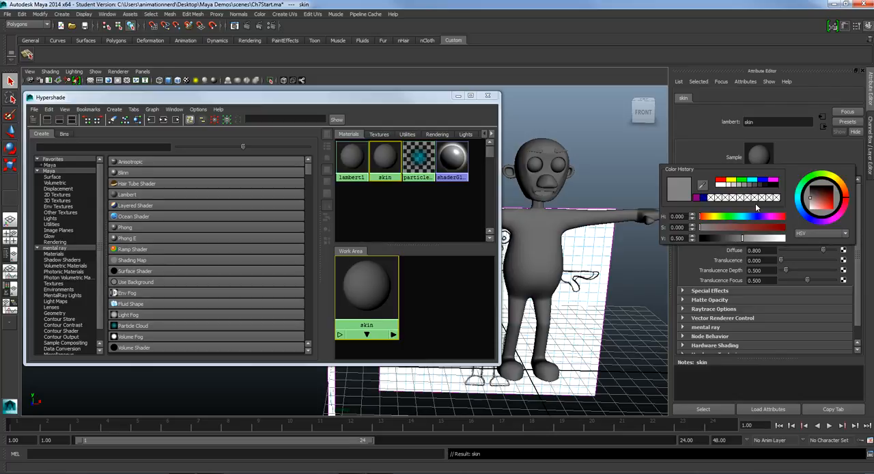
click(808, 219)
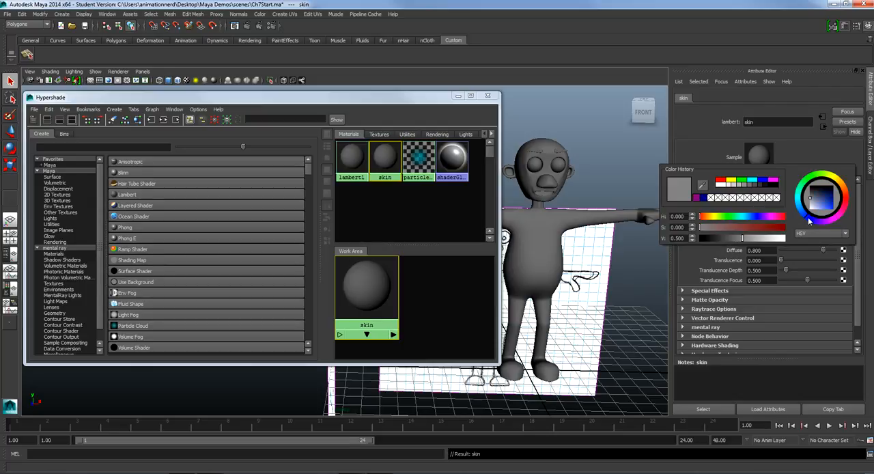
click(756, 217)
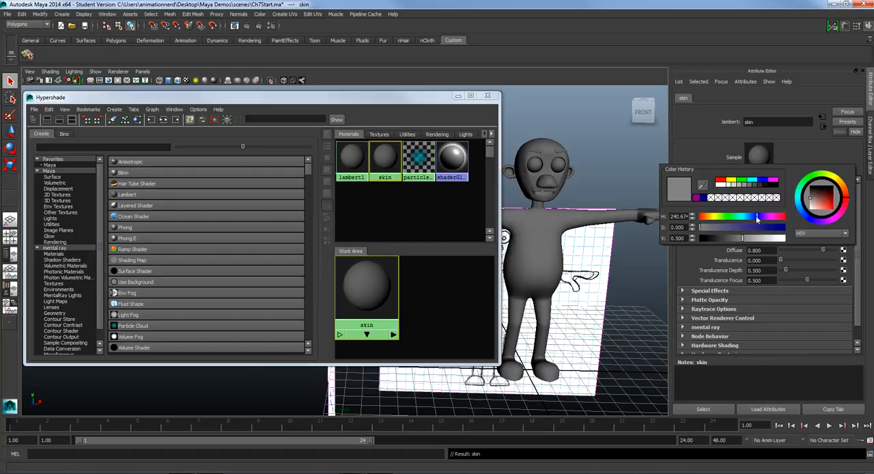
click(826, 233)
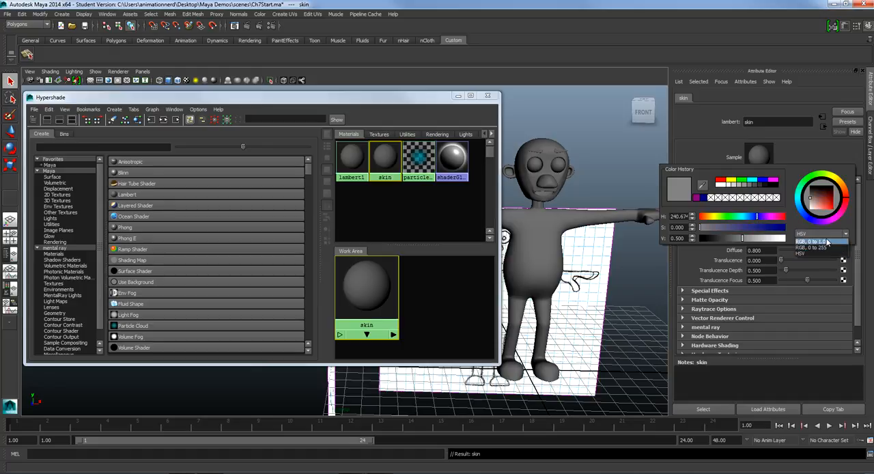
click(826, 241)
click(826, 233)
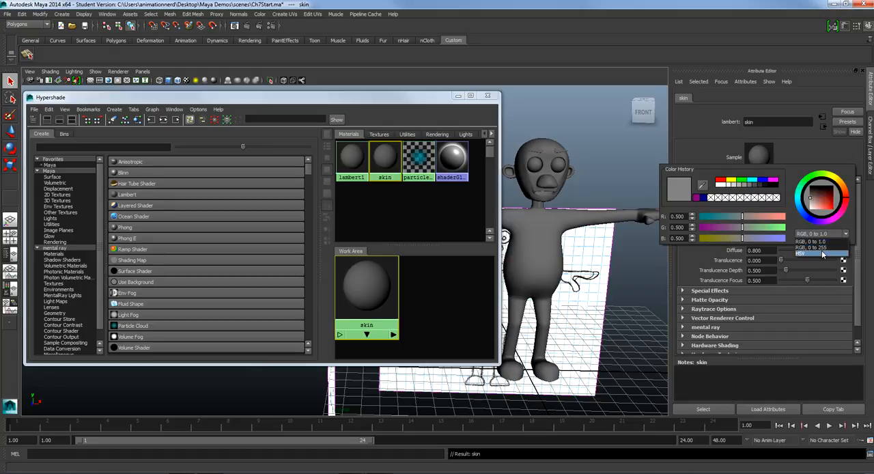
click(819, 240)
click(772, 227)
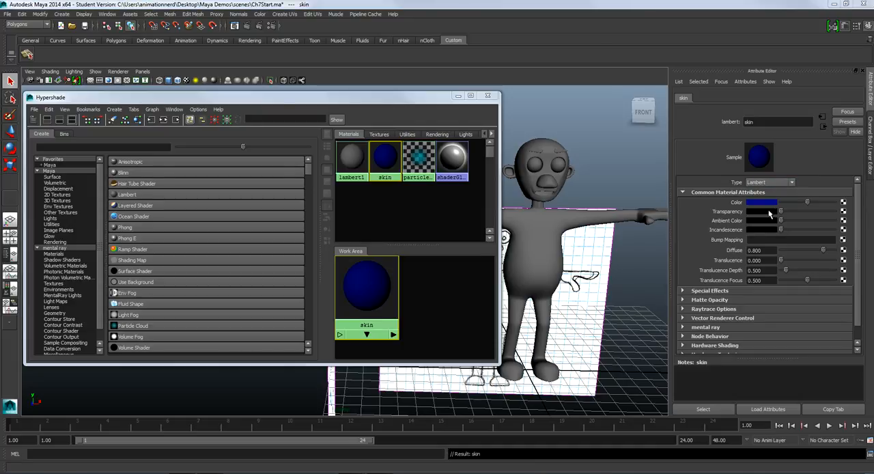
Try out the skin material's transparency and ambient color, returning both to black
mouse_move(782, 211)
mouse_down()
mouse_move(799, 211)
mouse_move(780, 212)
mouse_up()
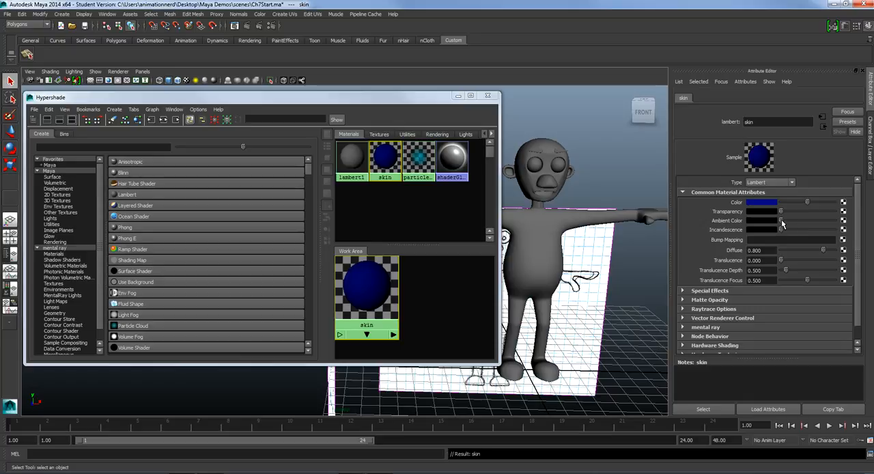
click(761, 220)
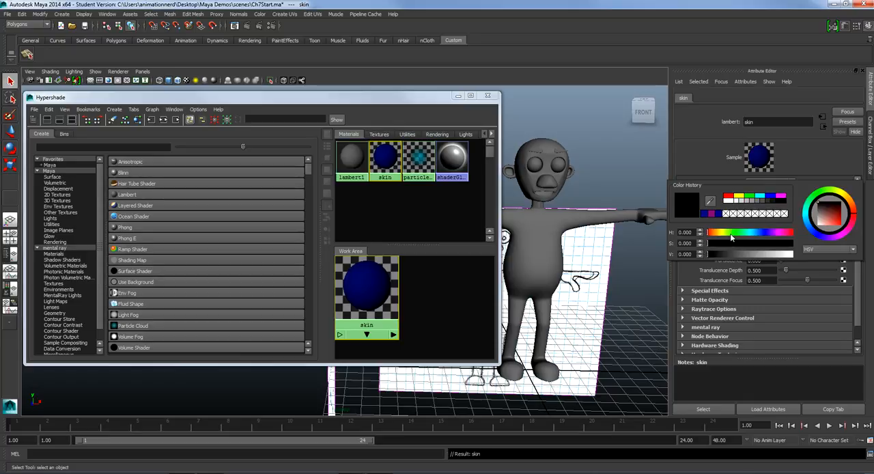
click(746, 233)
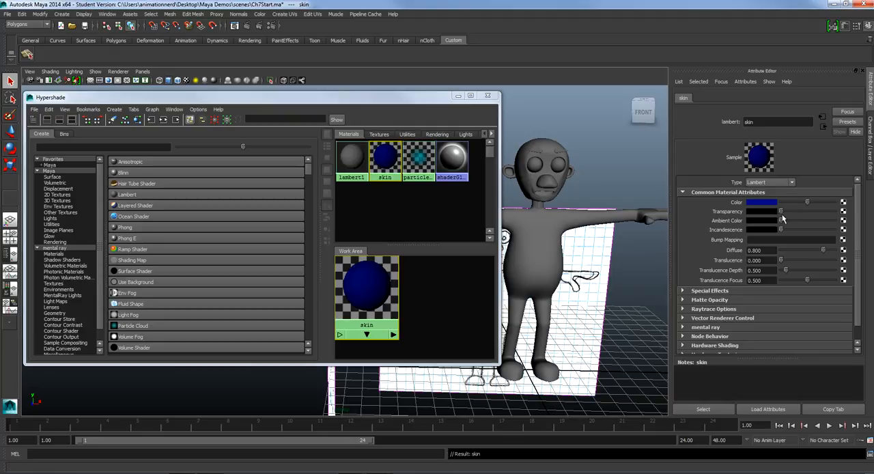
mouse_move(781, 219)
mouse_down()
mouse_move(835, 220)
mouse_move(780, 220)
mouse_up()
Try a lower diffuse value on the skin material, then set diffuse back to 0.8
mouse_move(822, 252)
mouse_down()
mouse_move(840, 251)
mouse_move(812, 252)
mouse_up()
double_click(771, 251)
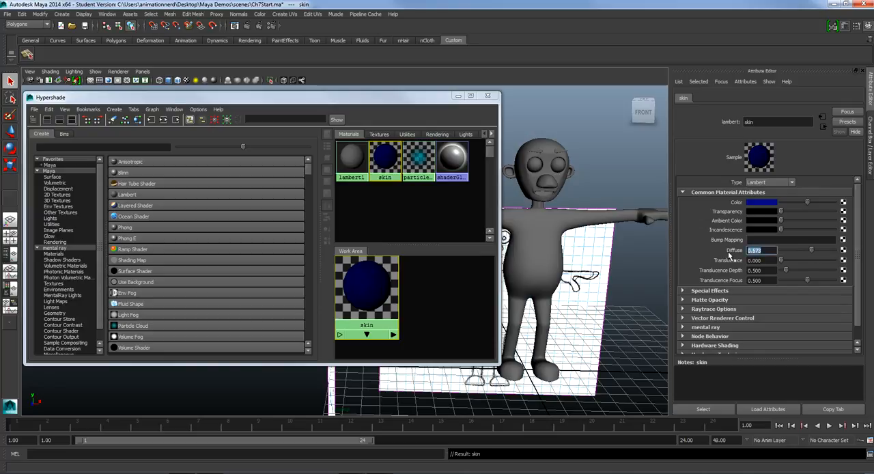
text(.8)
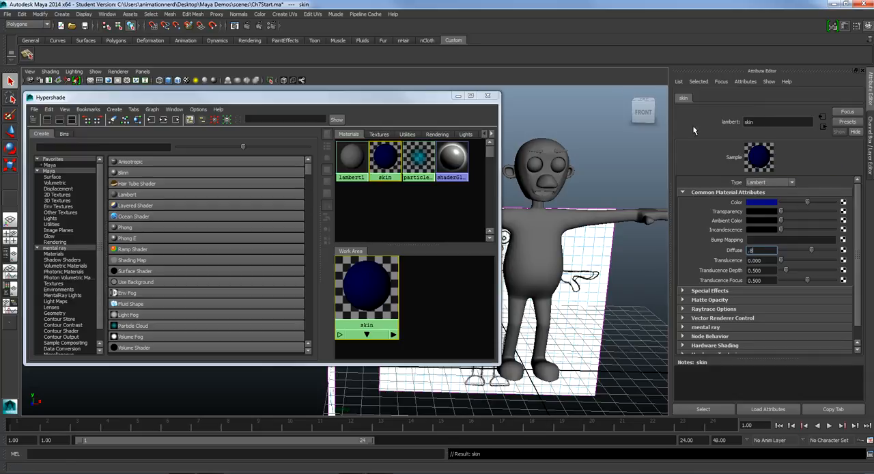
Select the character's body mesh in the viewport and assign the existing skin material to it
drag(435, 101, 317, 104)
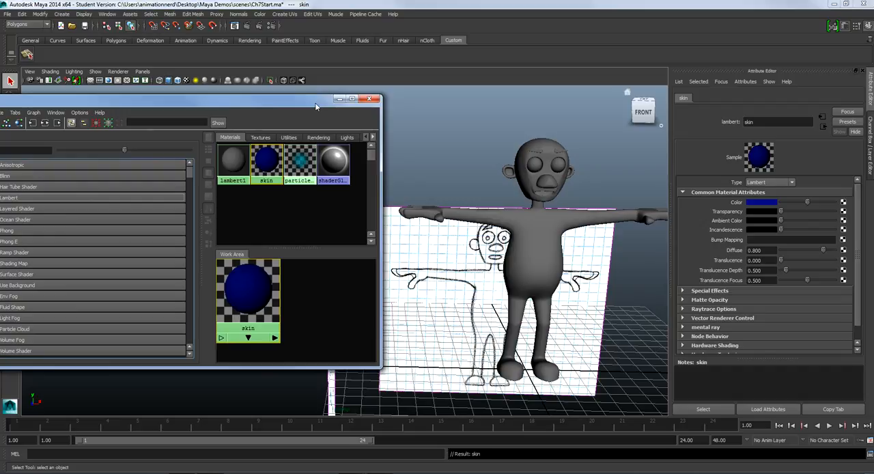
click(531, 246)
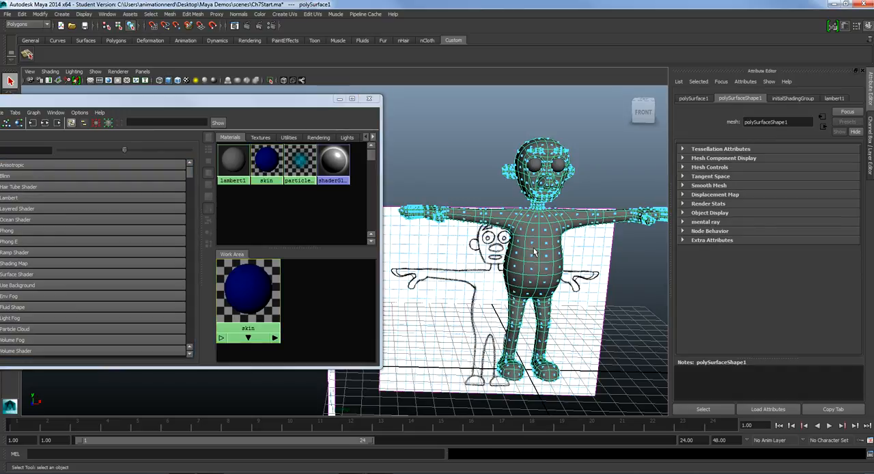
right_drag(534, 252, 541, 247)
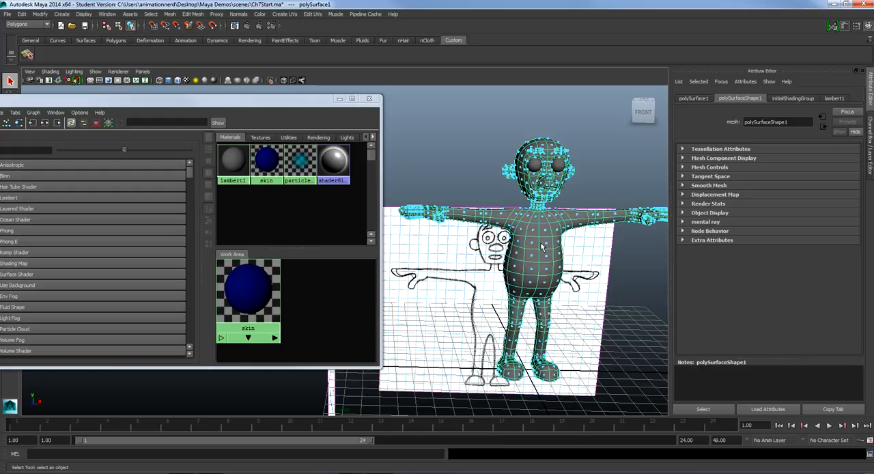
right_click(541, 247)
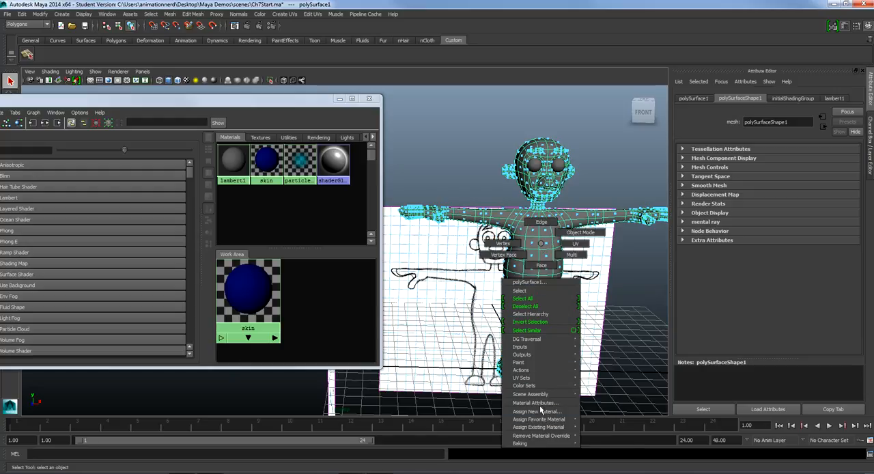
mouse_move(543, 419)
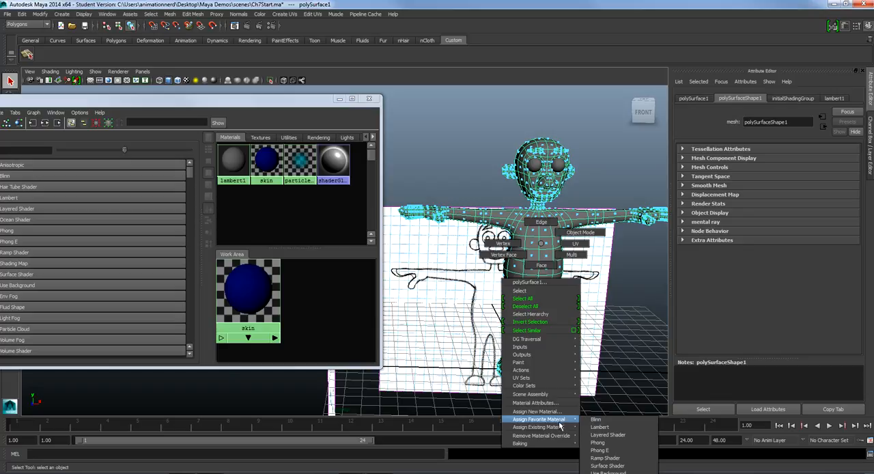
click(600, 427)
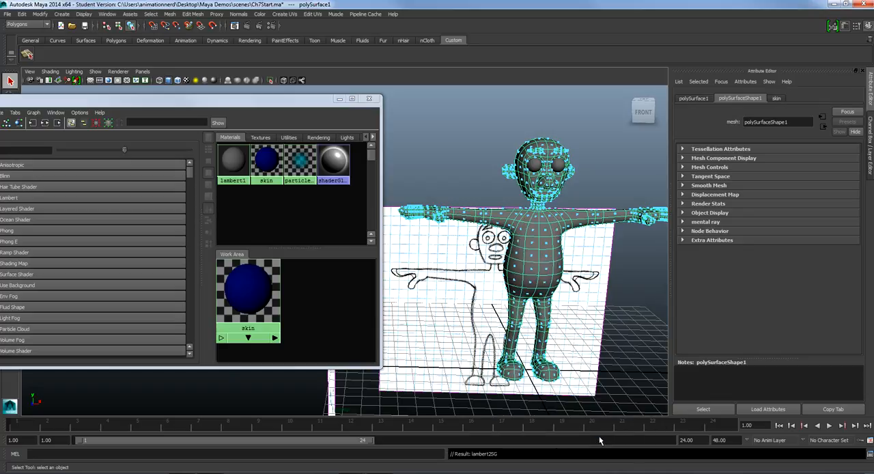
Return the character's body to the default gray material and deselect it
click(600, 334)
right_drag(540, 256, 600, 435)
click(531, 259)
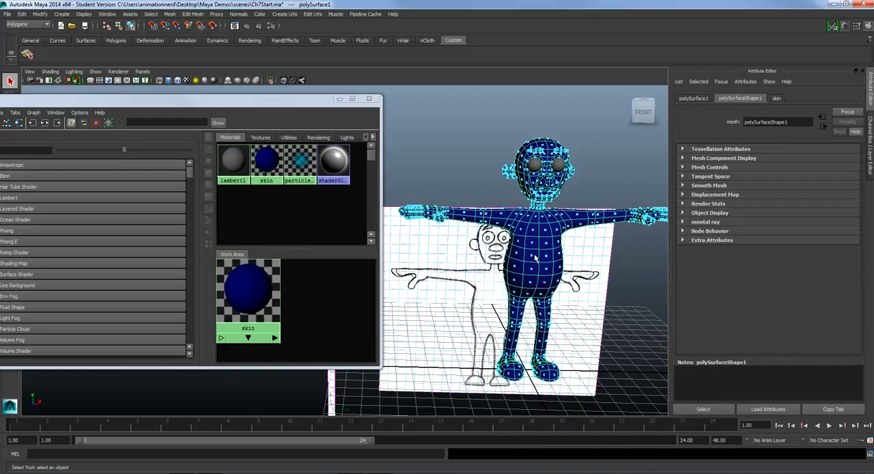
mouse_move(540, 251)
right_down()
mouse_move(549, 416)
mouse_move(559, 443)
mouse_move(565, 426)
mouse_move(587, 430)
right_up()
click(582, 288)
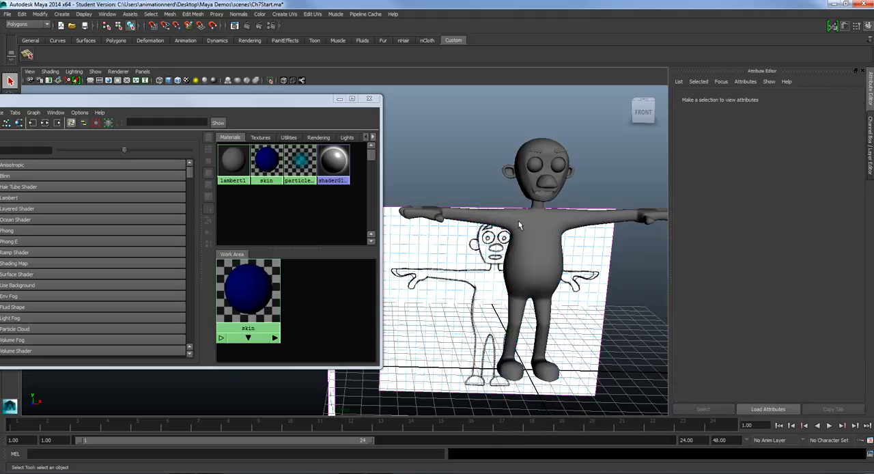
Apply the skin material from the Hypershade work area directly onto the character's body in the viewport
alt+drag(542, 247, 534, 246)
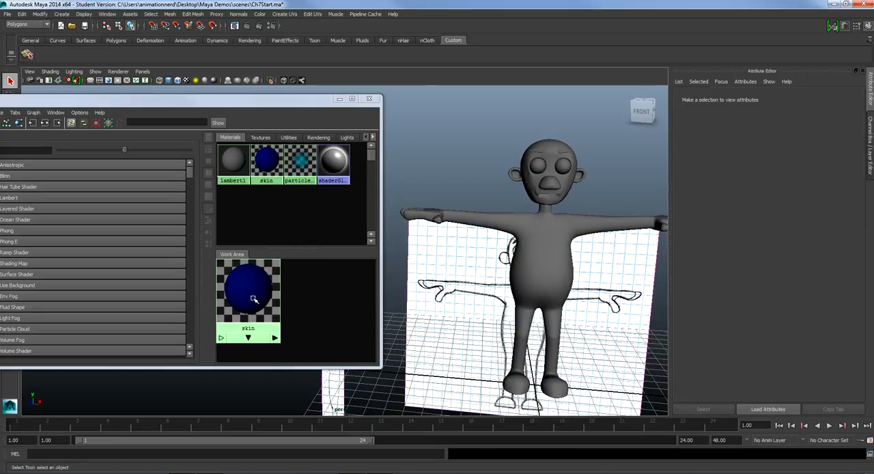
middle_drag(252, 298, 540, 256)
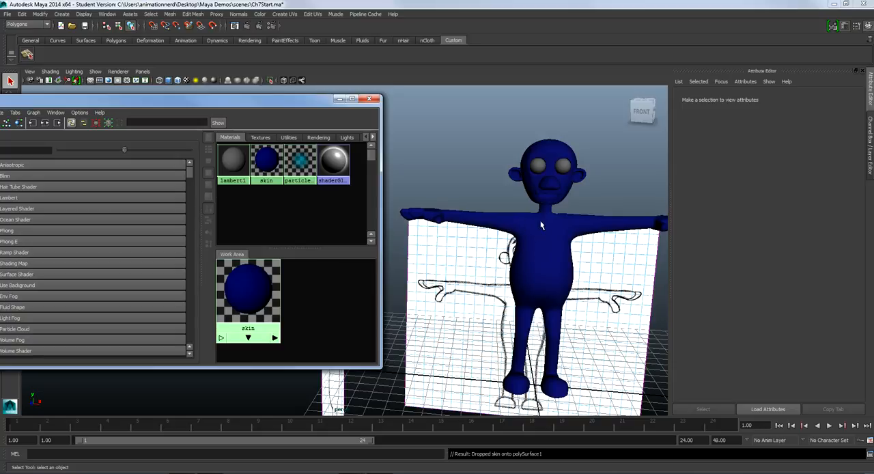
Try Polygon Transparency Sorting in the viewport and check the shading around the character's head and mouth
alt+middle_drag(537, 221, 479, 278)
scroll(481, 281, up, 4)
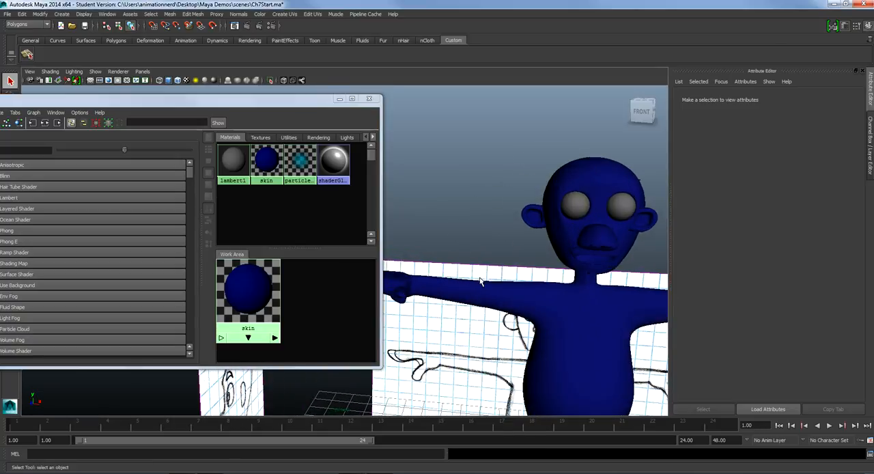
alt+middle_drag(603, 292, 504, 291)
scroll(506, 293, up, 2)
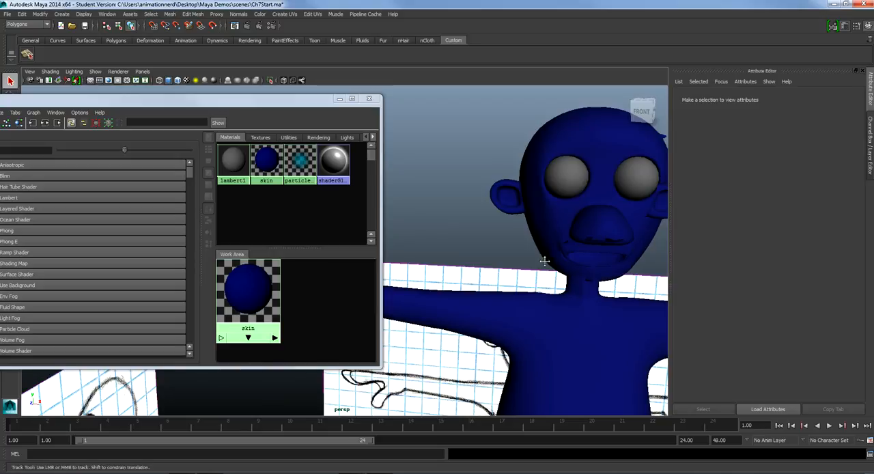
alt+middle_drag(545, 260, 487, 269)
scroll(520, 275, up, 2)
alt+drag(520, 276, 546, 256)
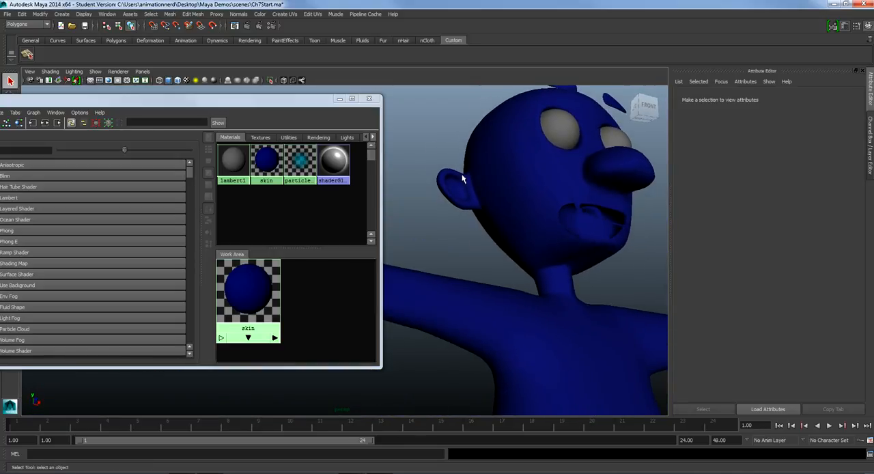
click(50, 72)
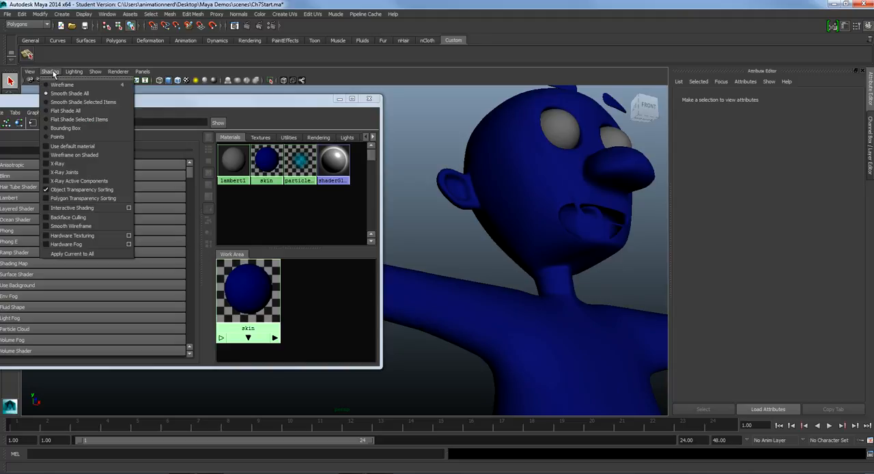
click(68, 197)
alt+drag(552, 219, 520, 243)
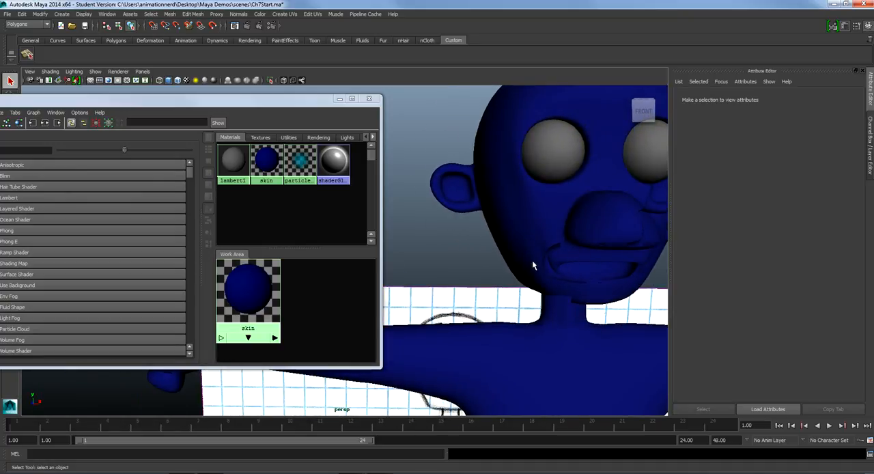
Try High Quality Rendering in the viewport on the character's head, then switch out of it
click(66, 71)
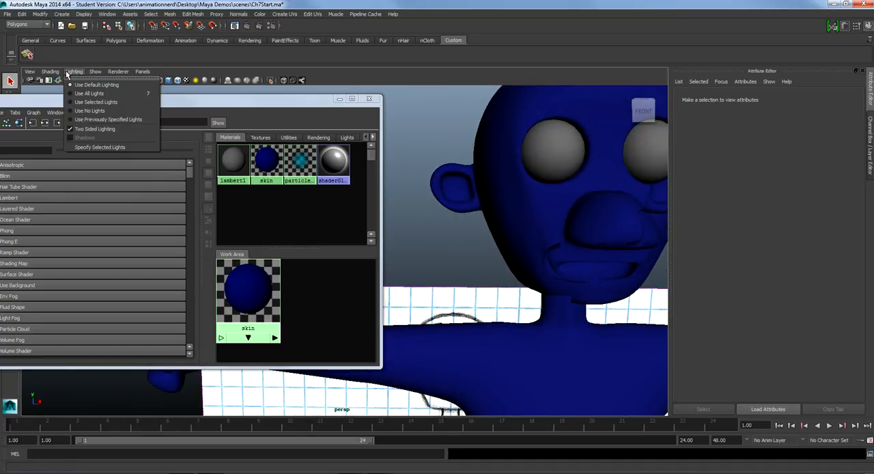
mouse_move(118, 71)
click(126, 94)
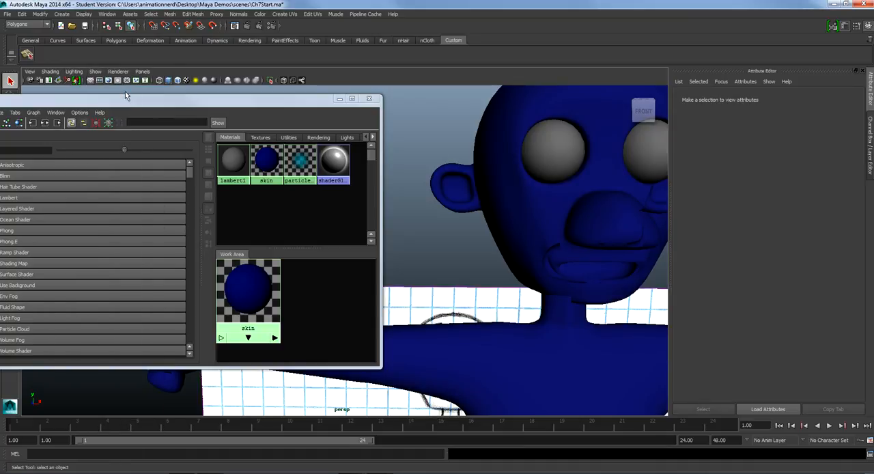
alt+drag(560, 198, 514, 190)
click(95, 72)
mouse_move(118, 72)
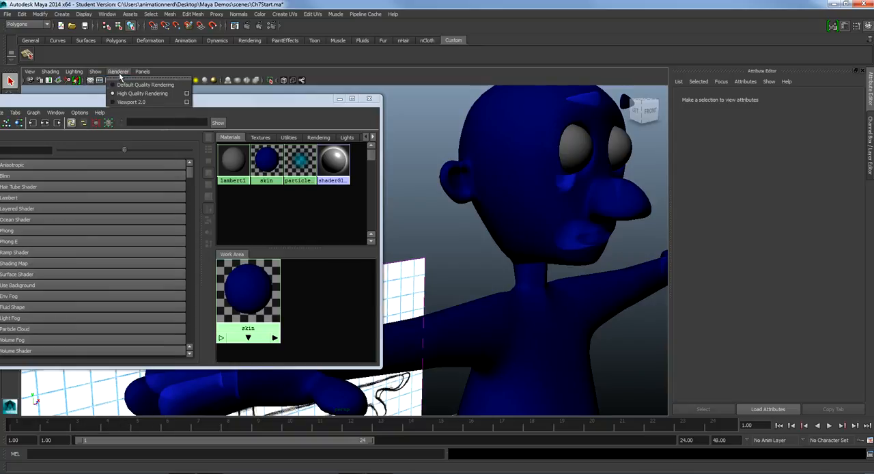
click(125, 102)
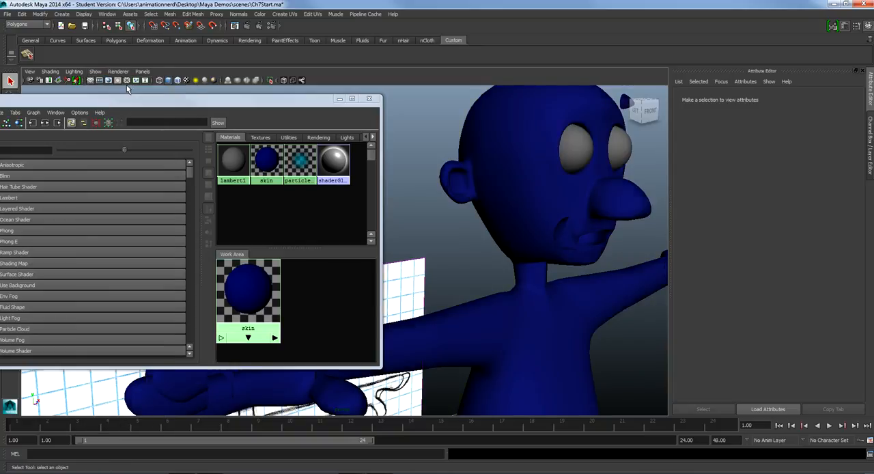
Reopen the skin material's attributes and reduce its transparency to fully black
alt+drag(525, 140, 444, 181)
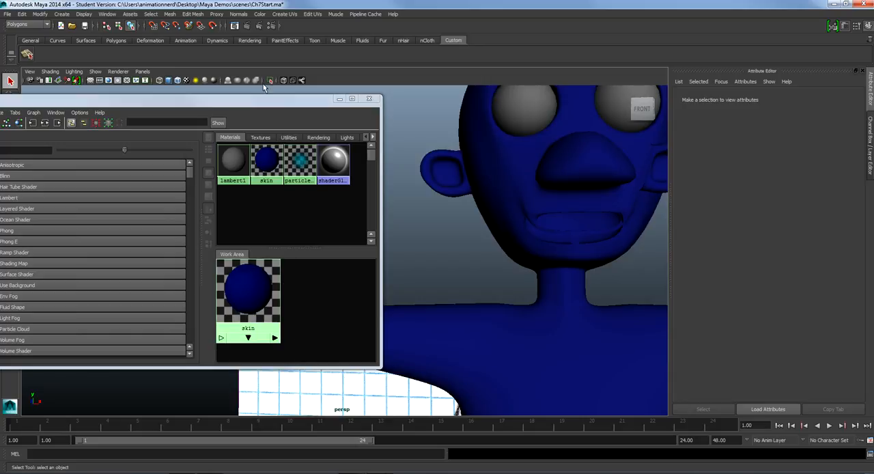
click(246, 298)
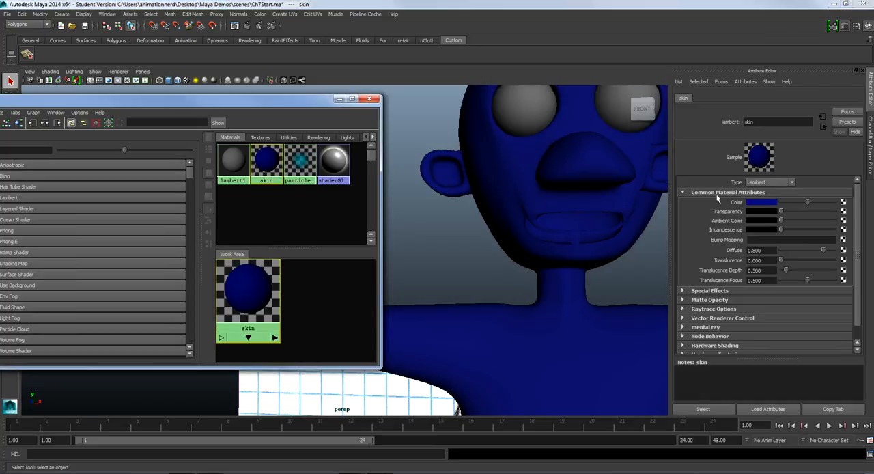
mouse_move(781, 213)
mouse_down()
mouse_move(838, 213)
mouse_move(778, 213)
mouse_up()
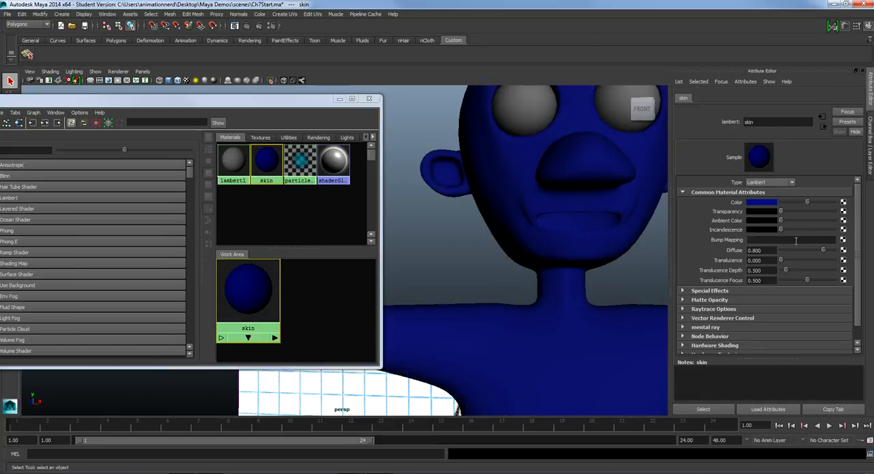
Lower the skin material's diffuse value to darken the body, and deselect the material
drag(823, 251, 777, 271)
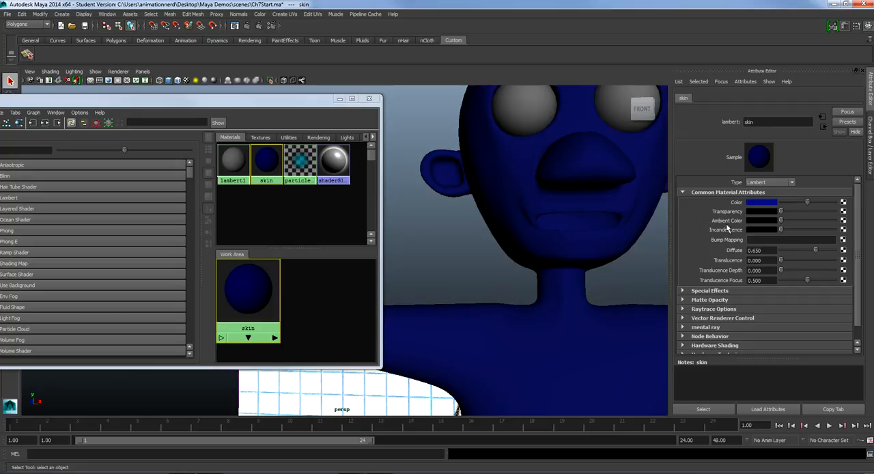
click(525, 268)
mouse_move(562, 220)
alt+mouse_down()
mouse_move(573, 250)
mouse_move(616, 221)
mouse_move(596, 243)
mouse_move(530, 226)
mouse_move(580, 242)
mouse_move(614, 239)
mouse_move(581, 223)
mouse_move(564, 230)
alt+mouse_up()
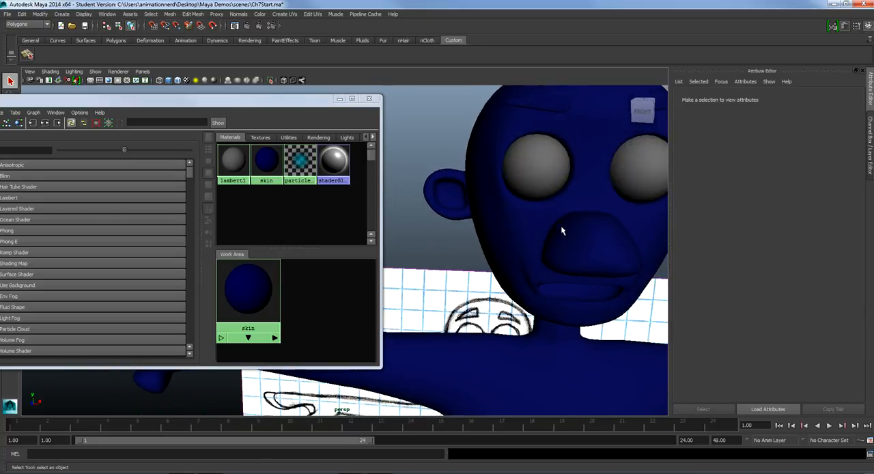
Bring the eyeballs into view and create a second Lambert material for them in Hypershade
alt+middle_drag(564, 230, 545, 213)
alt+drag(545, 213, 544, 263)
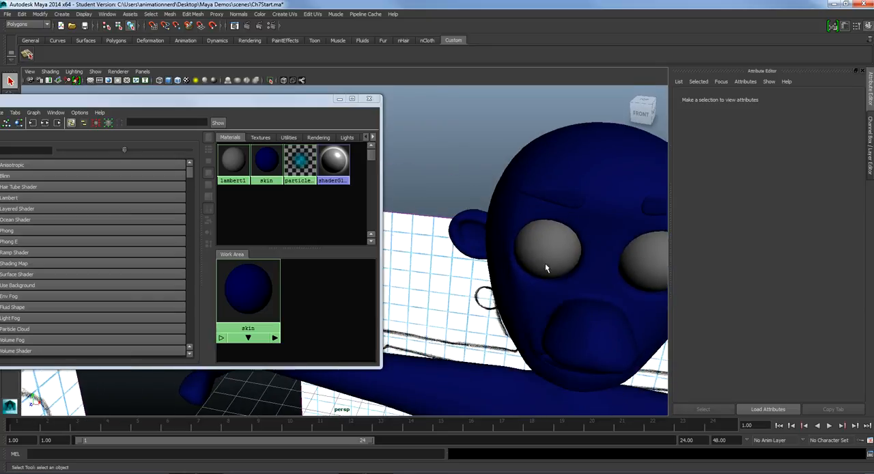
click(544, 263)
click(641, 266)
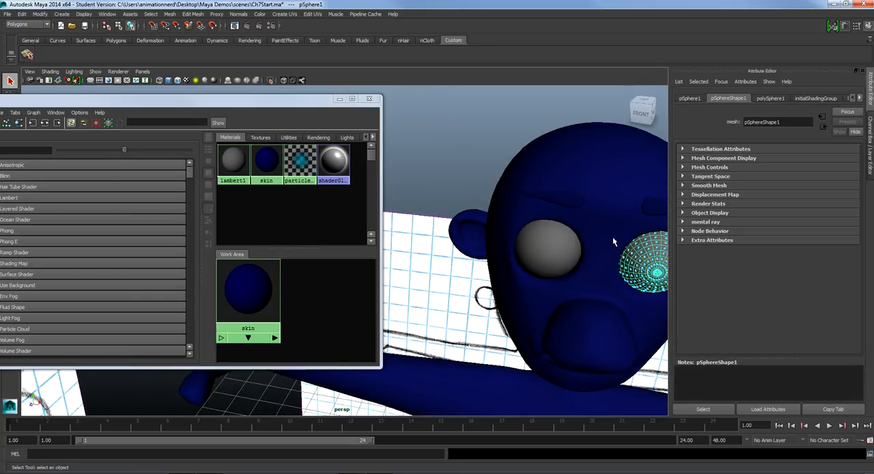
alt+drag(610, 234, 539, 226)
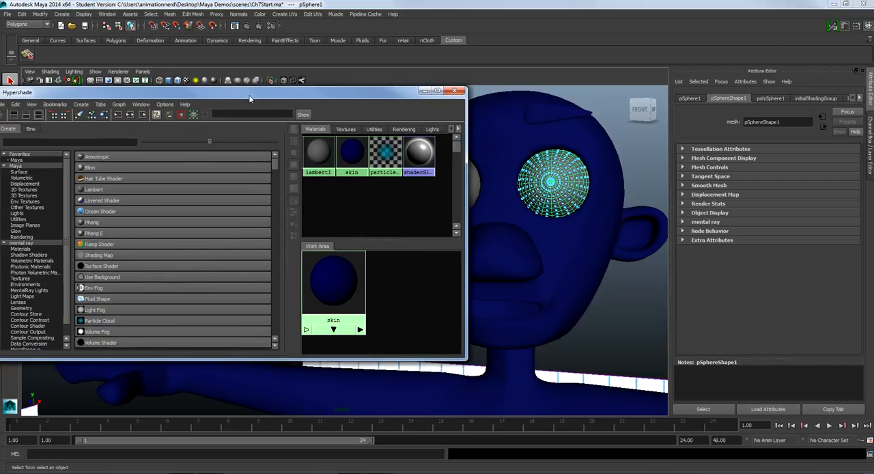
click(100, 192)
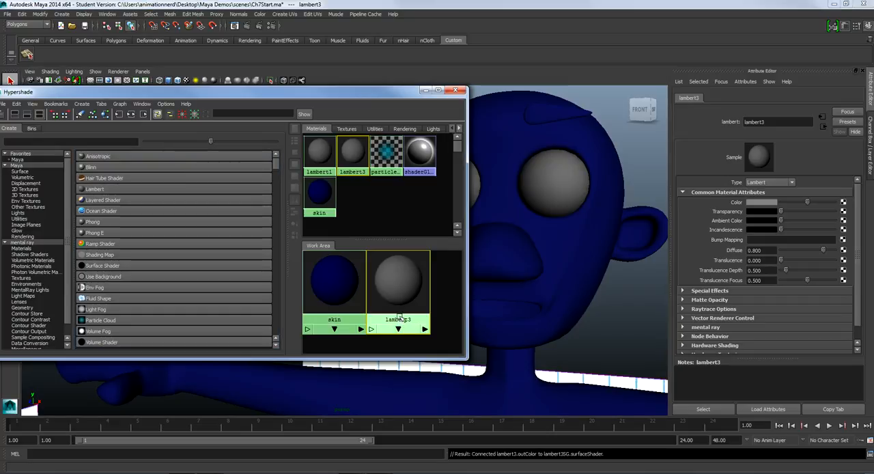
Rename the new Lambert material to eyes and set its color to white
double_click(774, 125)
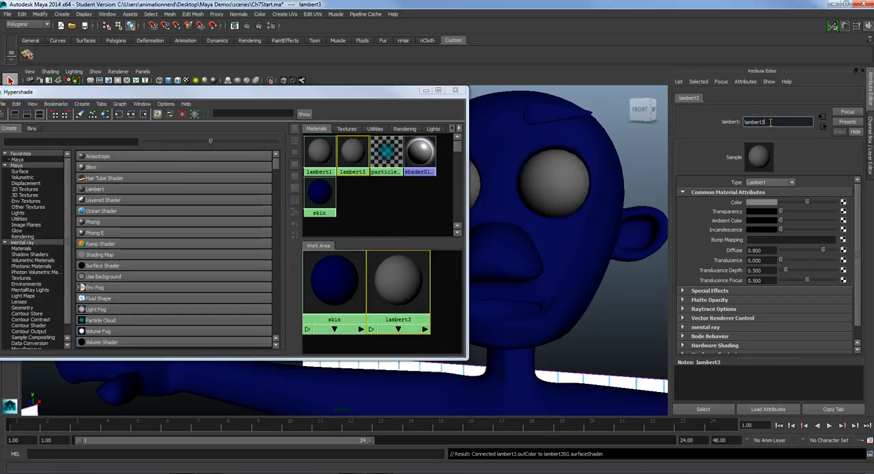
text(eyes)
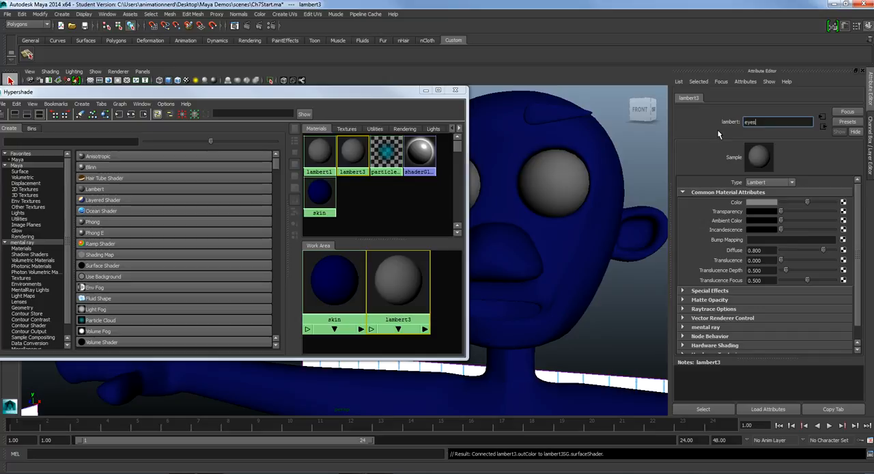
click(770, 203)
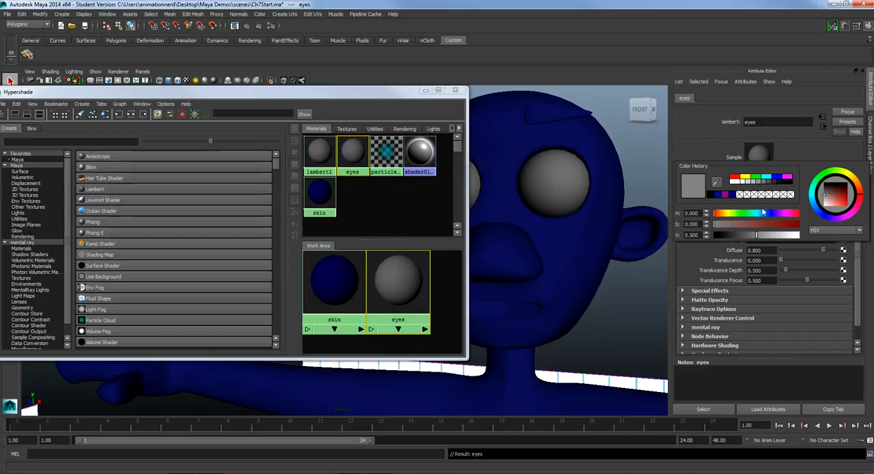
drag(787, 236, 815, 237)
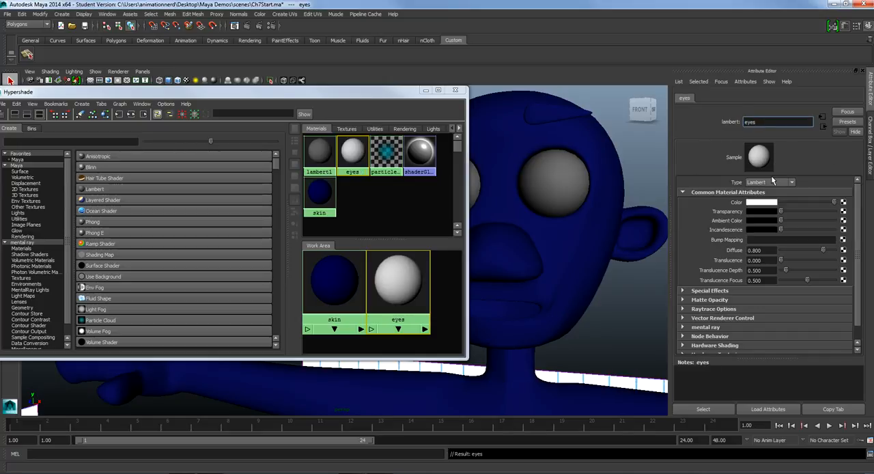
Apply the eyes material to both of the character's eyeballs
middle_drag(410, 284, 539, 209)
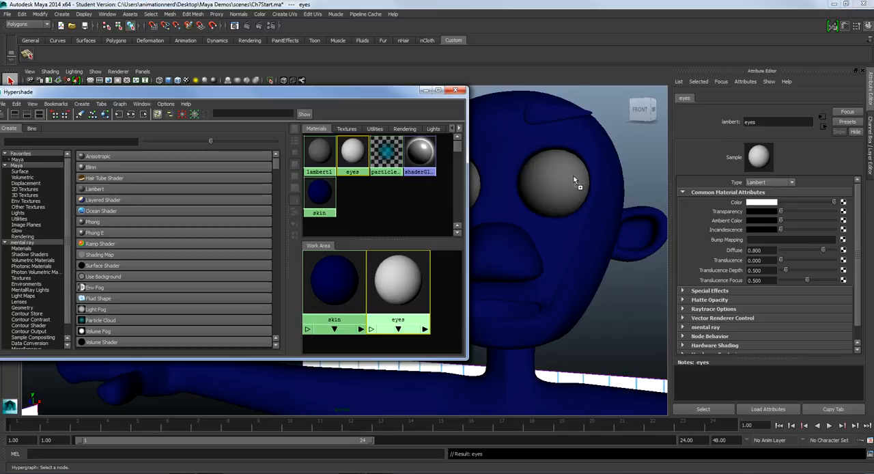
middle_drag(574, 175, 570, 178)
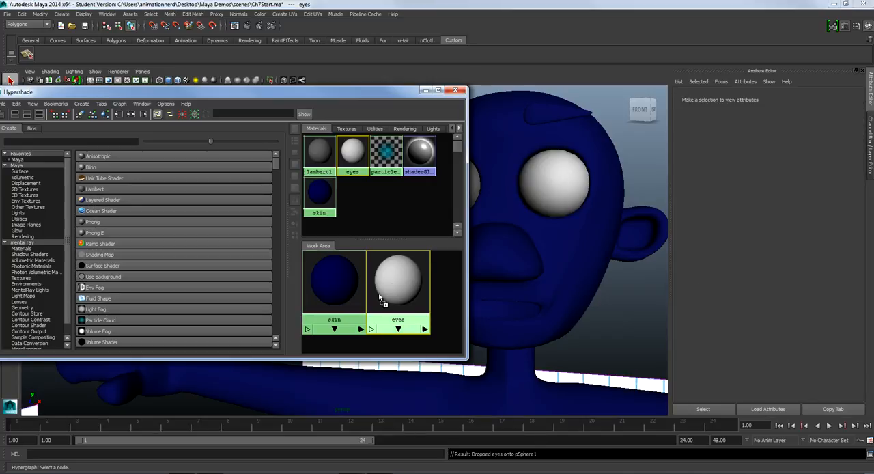
middle_drag(380, 298, 476, 191)
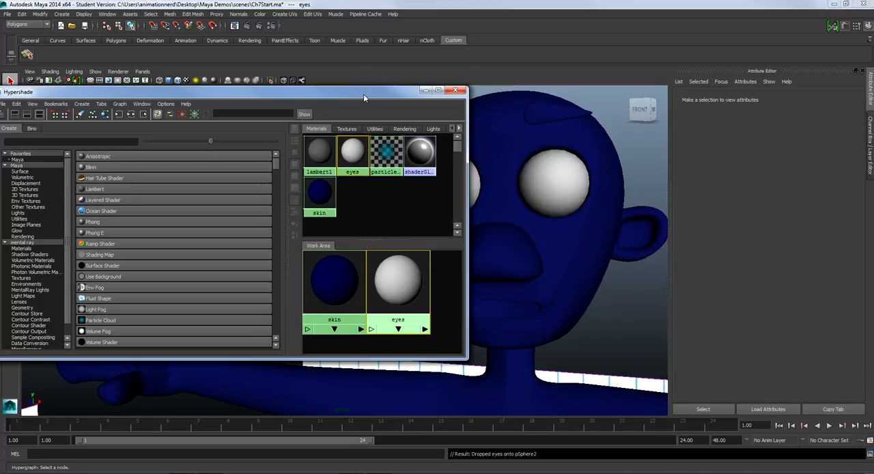
Select the character's right eyeball, clear of the Hypershade window, and switch it to face selection
drag(363, 96, 268, 96)
scroll(528, 323, down, 5)
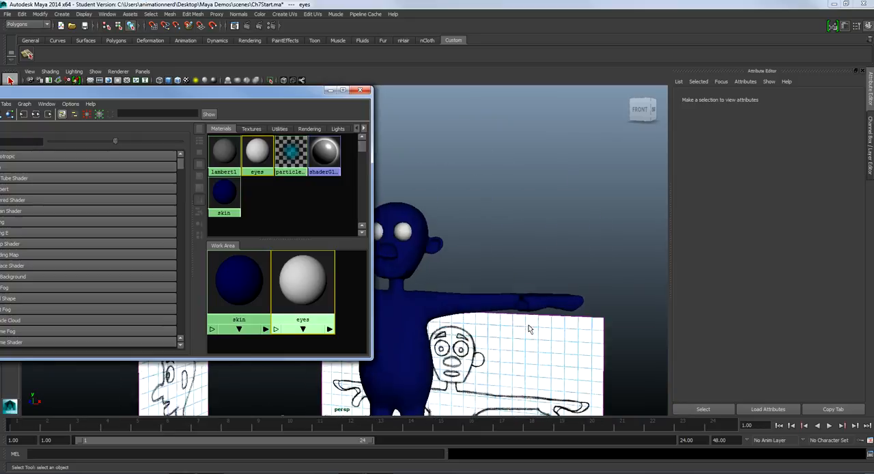
scroll(529, 328, up, 8)
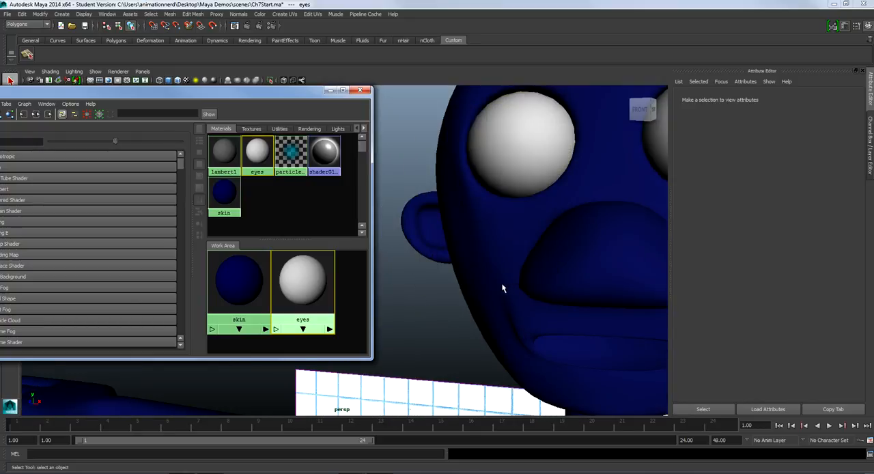
alt+drag(503, 287, 527, 292)
alt+middle_drag(527, 292, 455, 265)
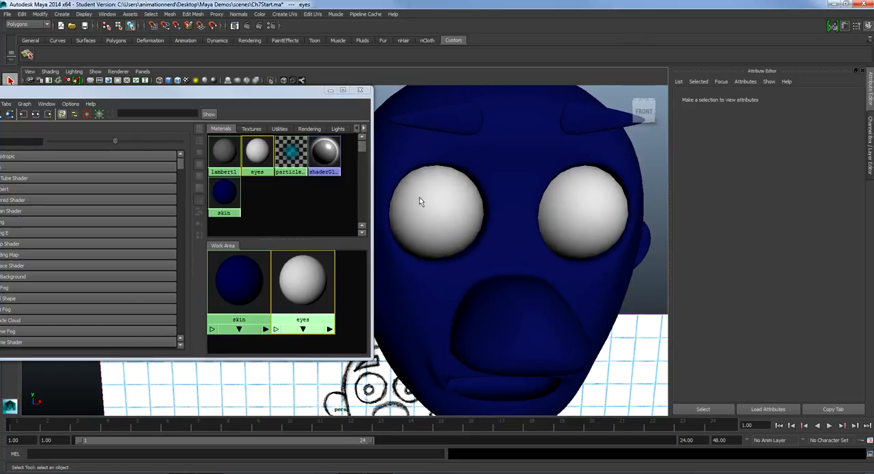
click(429, 221)
scroll(476, 240, up, 5)
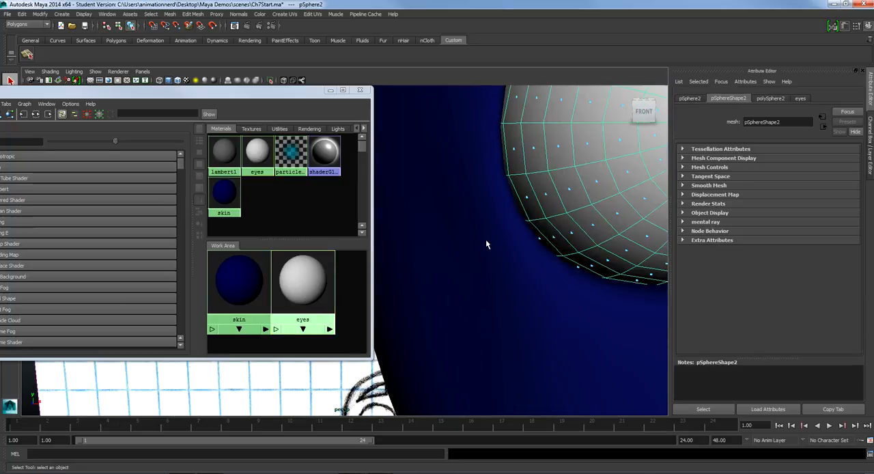
alt+drag(578, 227, 573, 220)
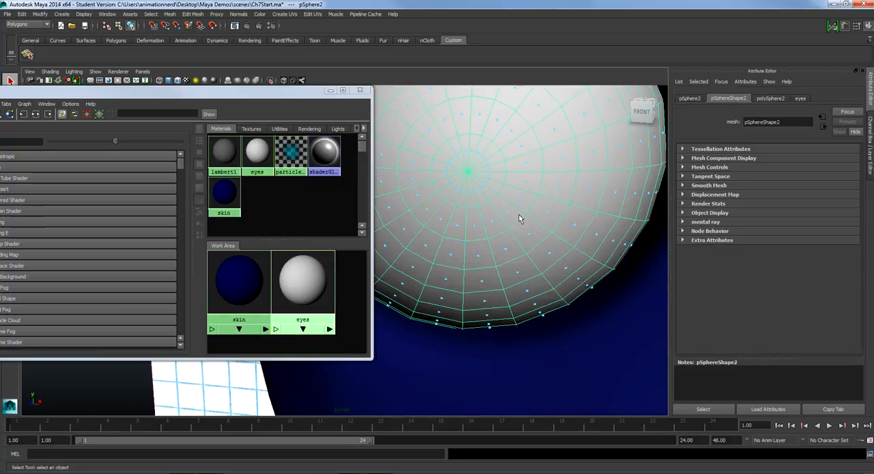
right_click(449, 159)
right_drag(448, 154, 449, 182)
Select all the triangular faces around the front pole of the right eyeball
click(458, 154)
shift+click(452, 157)
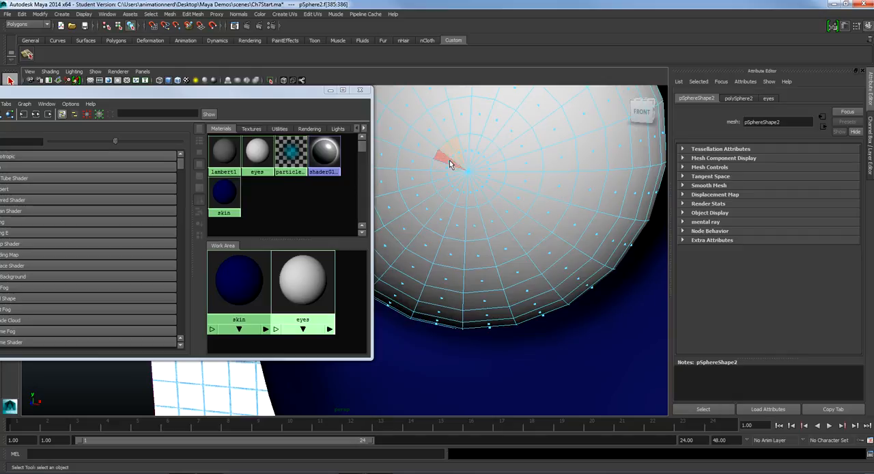
shift+click(450, 160)
shift+click(449, 169)
shift+click(450, 174)
shift+click(451, 179)
shift+click(455, 185)
shift+click(458, 190)
shift+click(463, 192)
shift+click(472, 192)
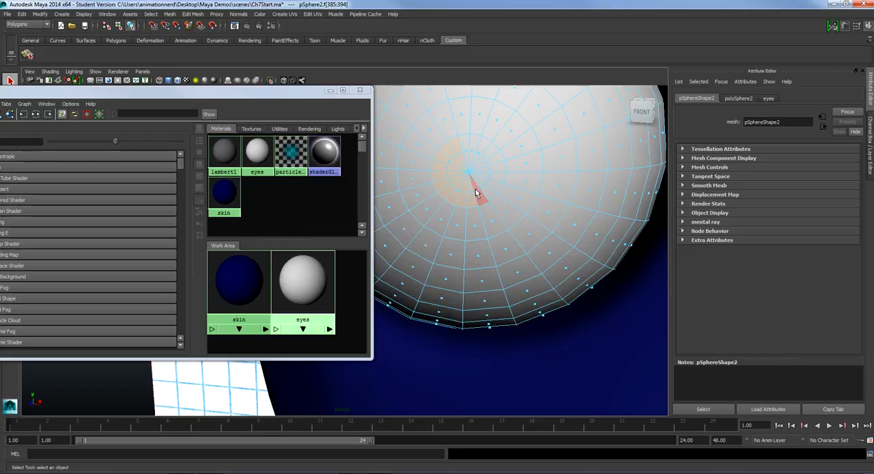
shift+click(477, 191)
shift+click(486, 188)
shift+click(491, 184)
shift+click(496, 178)
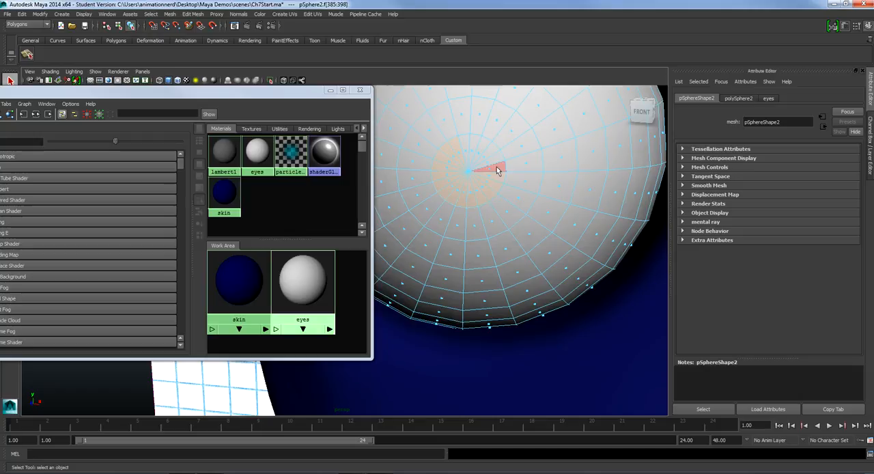
shift+click(498, 168)
shift+click(496, 157)
shift+click(489, 149)
shift+click(483, 152)
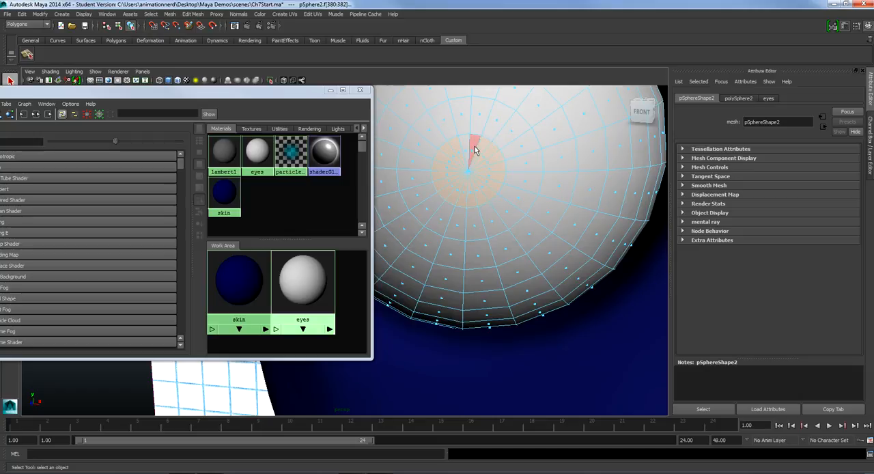
shift+click(471, 146)
shift+click(464, 150)
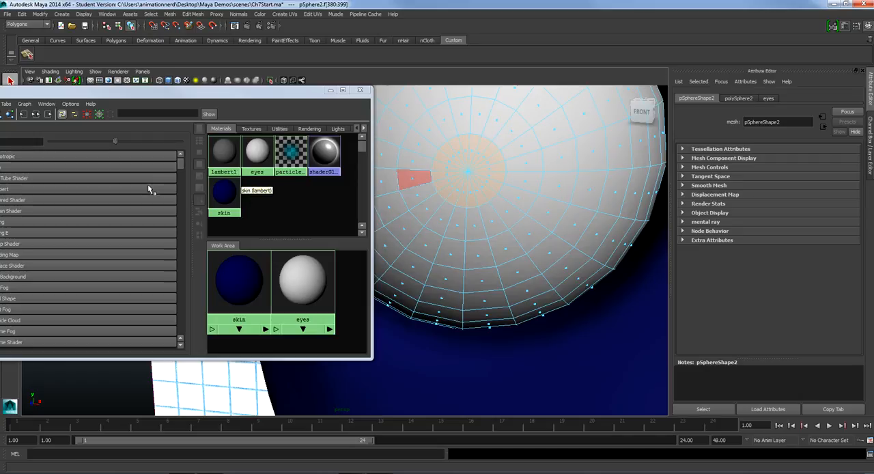
Create a third Lambert material in Hypershade for the pupil and select it
drag(102, 96, 197, 94)
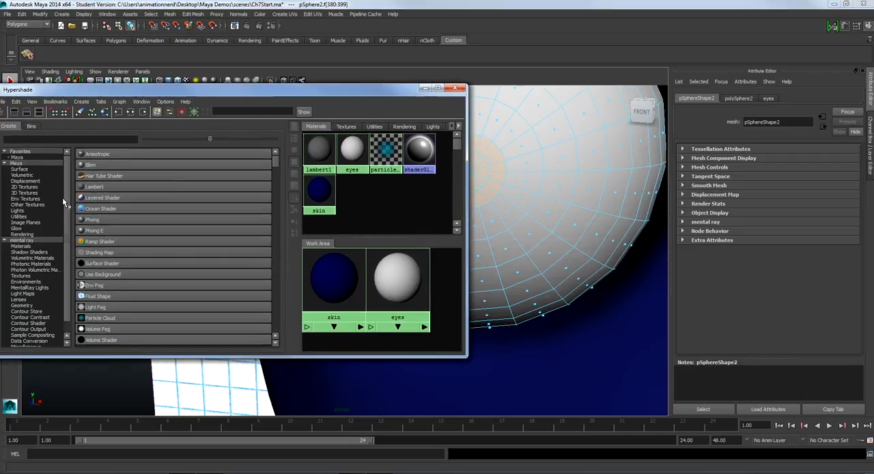
click(103, 189)
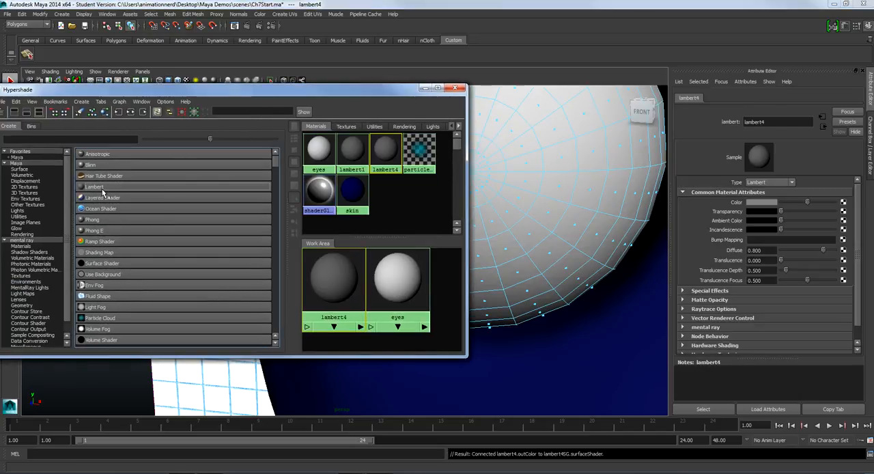
drag(359, 96, 359, 99)
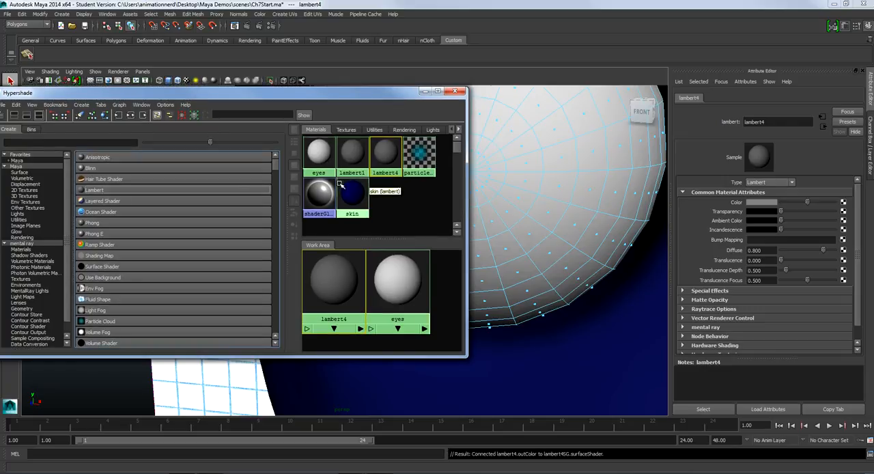
click(390, 151)
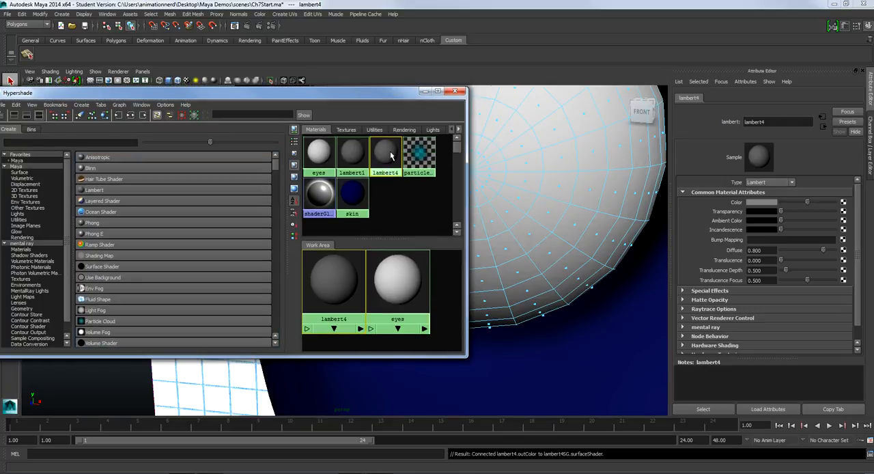
Rename the new Lambert material to pupil and set its color to black
double_click(753, 121)
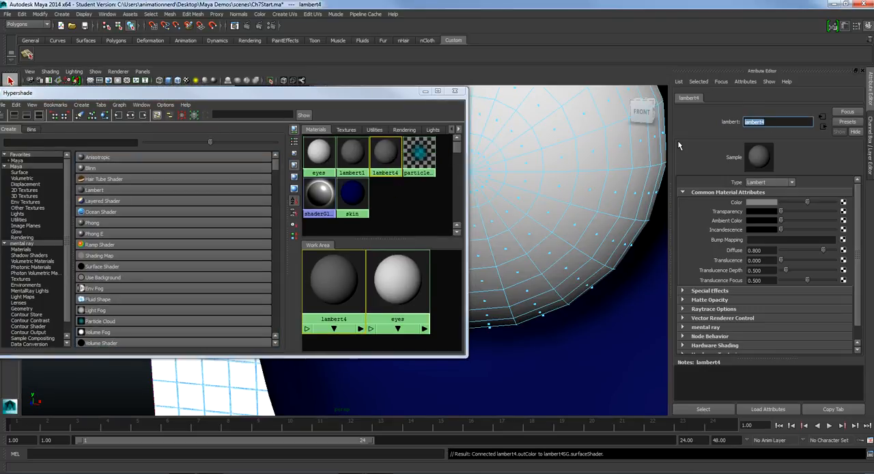
text(pupil)
key(Return)
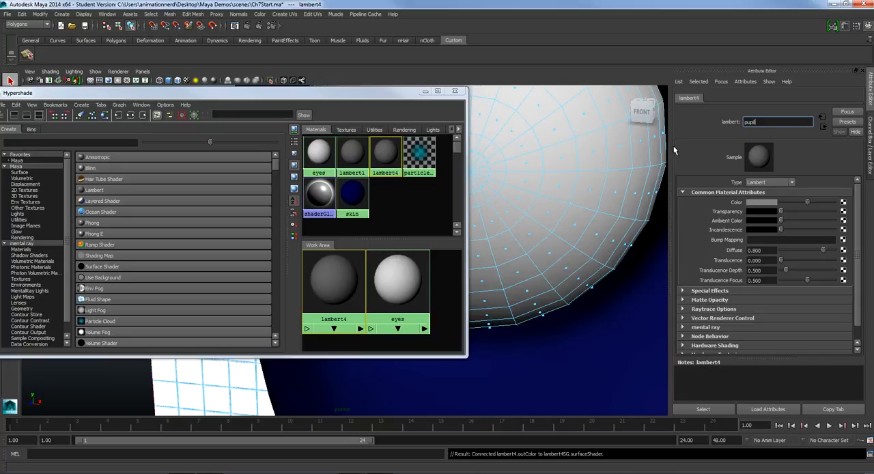
click(755, 203)
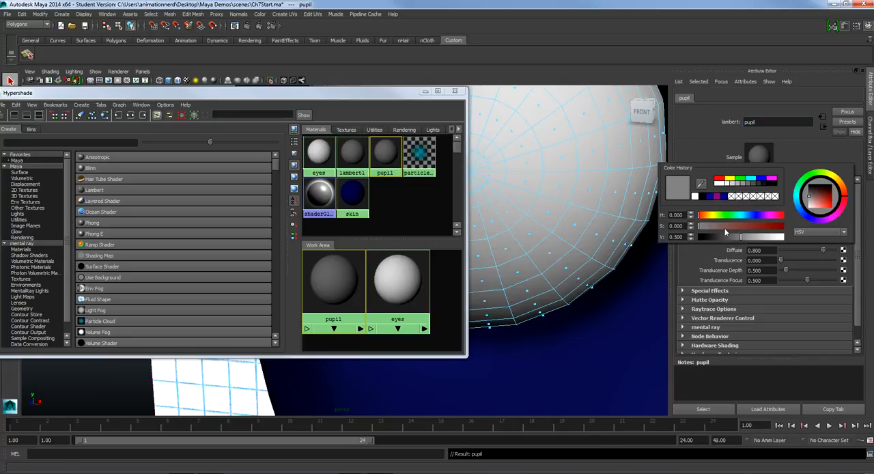
drag(721, 236, 657, 239)
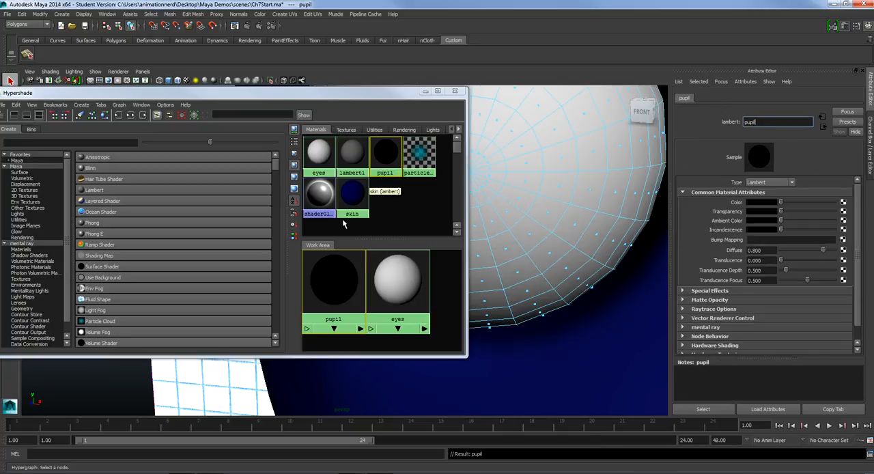
Try applying the pupil material to the right eyeball, and undo the assignment
middle_drag(328, 284, 479, 177)
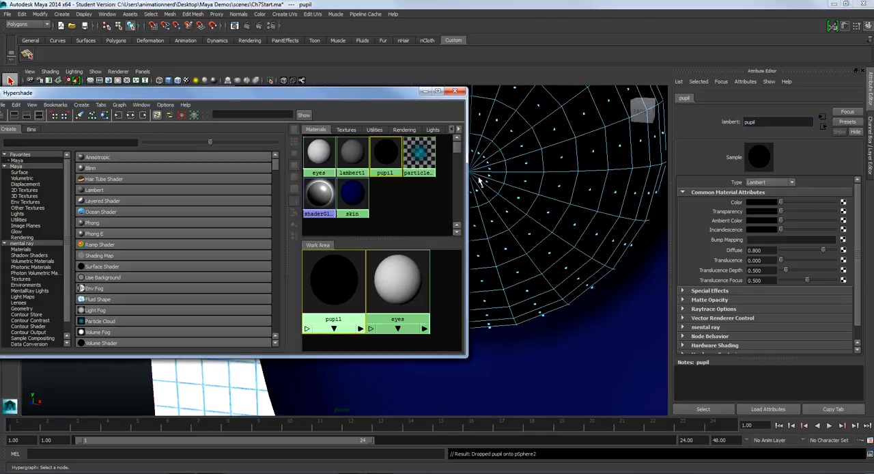
alt+drag(482, 182, 590, 193)
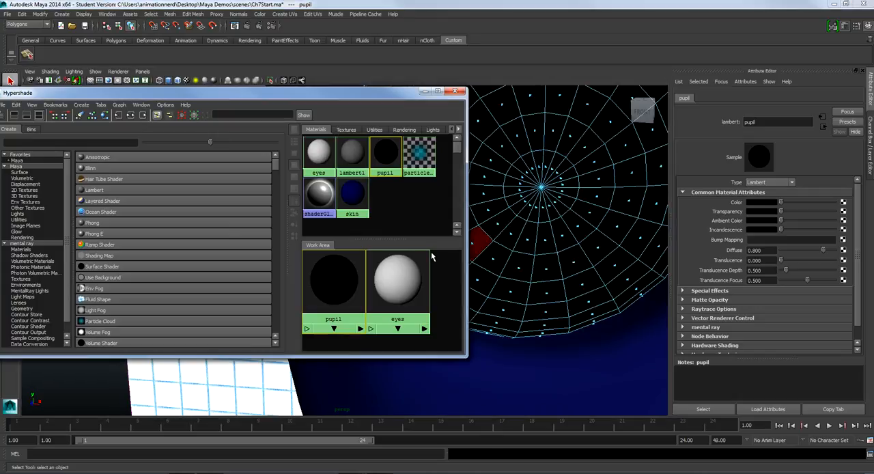
key(ctrl+z)
In face mode, reselect the full circle of triangular faces at the center of the right eyeball
right_drag(532, 204, 531, 223)
click(522, 208)
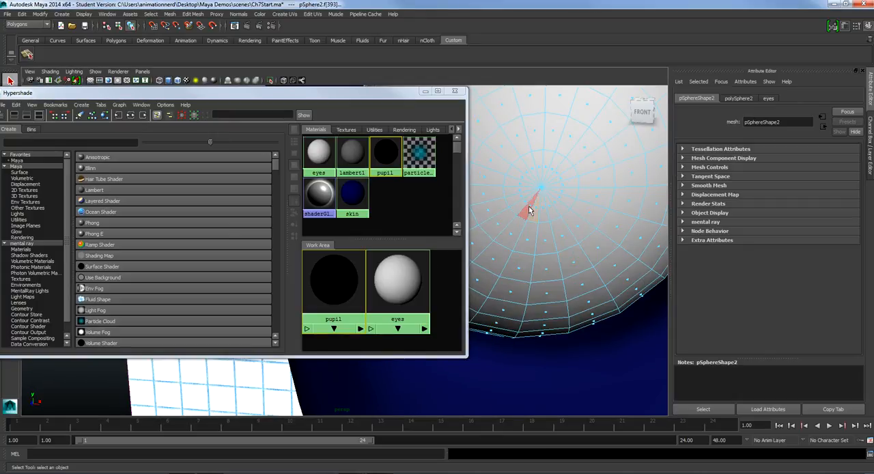
shift+click(525, 200)
shift+click(522, 180)
shift+click(522, 182)
shift+click(532, 171)
shift+click(530, 173)
shift+click(539, 171)
shift+click(549, 168)
shift+click(557, 169)
shift+click(561, 175)
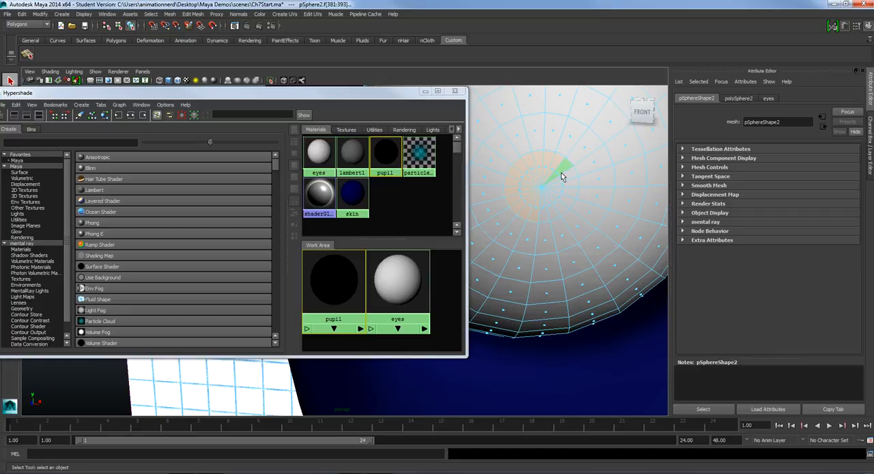
shift+click(562, 176)
shift+click(565, 197)
shift+click(559, 203)
shift+click(554, 210)
shift+click(545, 214)
shift+click(536, 213)
shift+click(529, 210)
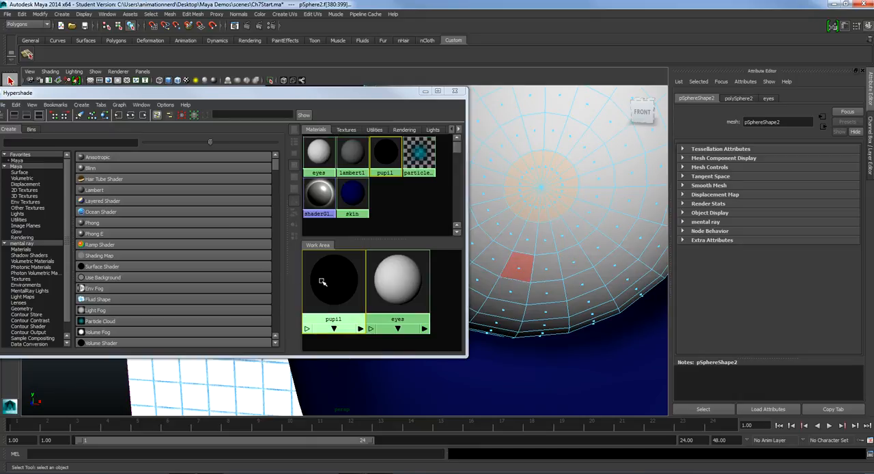
Assign the pupil material to the selected center faces of the right eyeball, and clear the selection
middle_drag(323, 280, 543, 186)
click(551, 236)
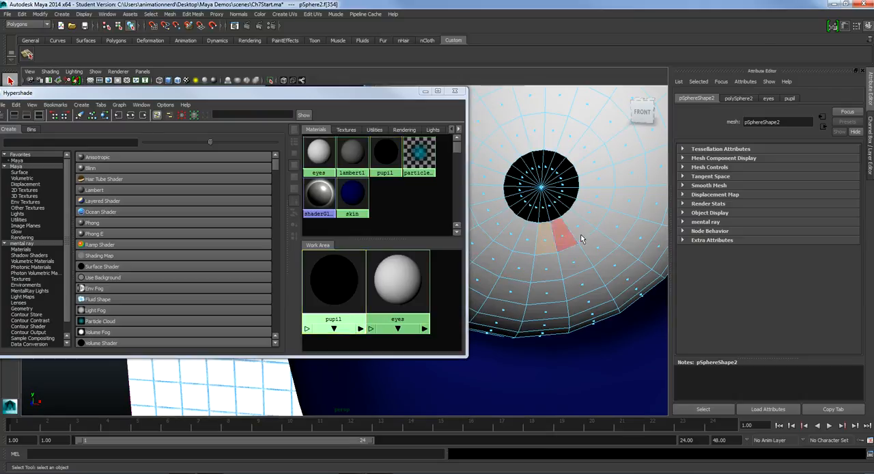
scroll(585, 227, down, 5)
scroll(580, 224, down, 3)
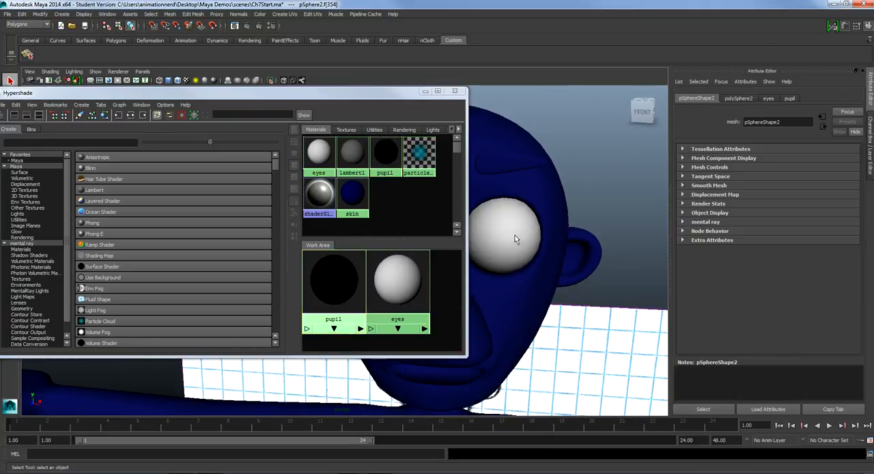
alt+middle_drag(505, 230, 672, 213)
click(607, 170)
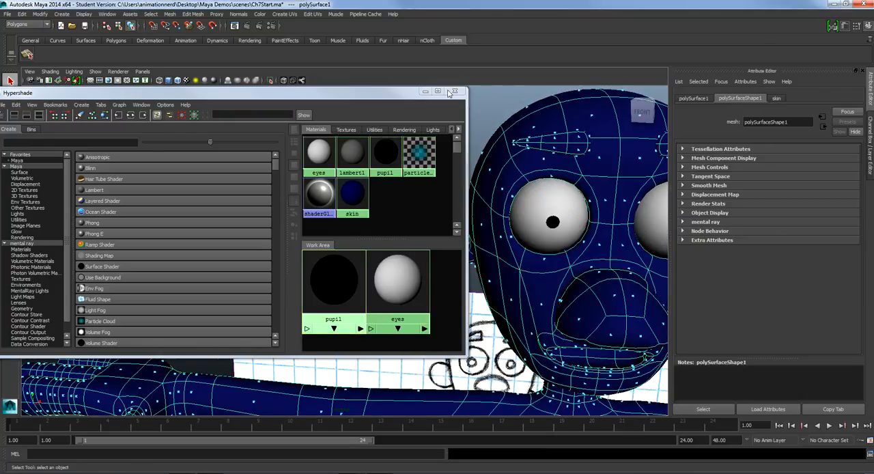
click(481, 113)
Select the eyeball that has the black pupil and switch it to face selection
scroll(540, 233, up, 2)
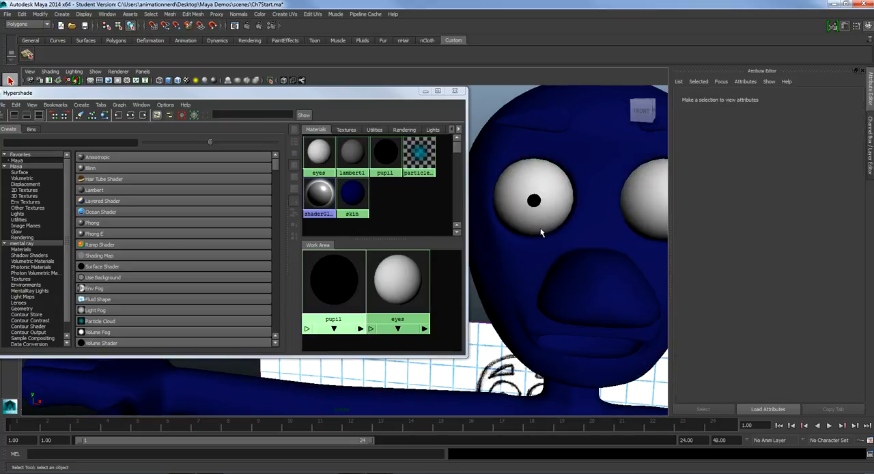
scroll(541, 232, up, 3)
alt+middle_drag(621, 203, 439, 278)
scroll(544, 271, up, 2)
scroll(587, 273, down, 3)
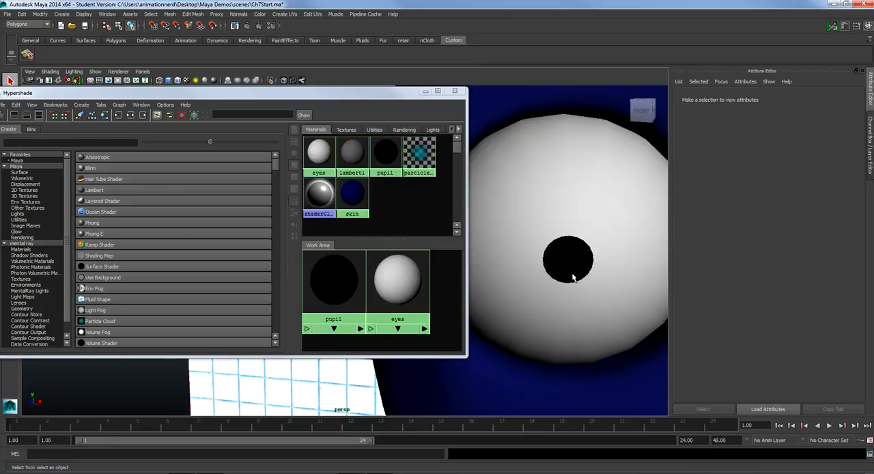
click(573, 275)
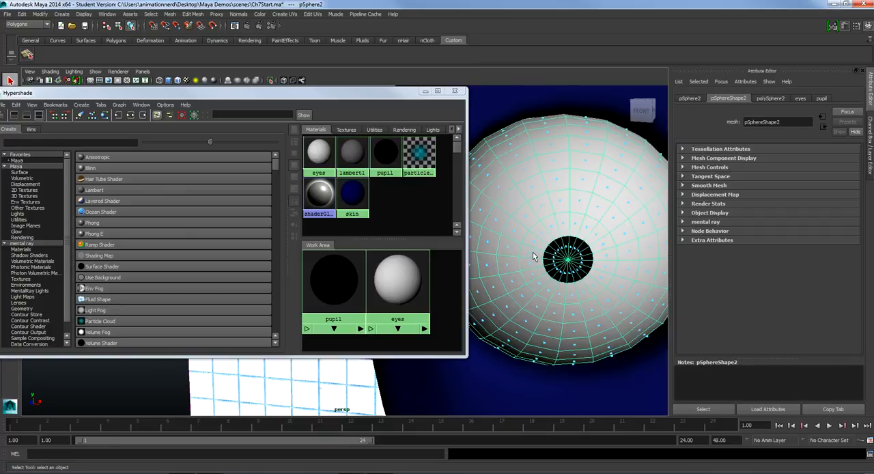
right_click(534, 258)
right_drag(534, 258, 535, 279)
Select the complete ring of faces directly surrounding the black pupil for the iris
shift+click(531, 250)
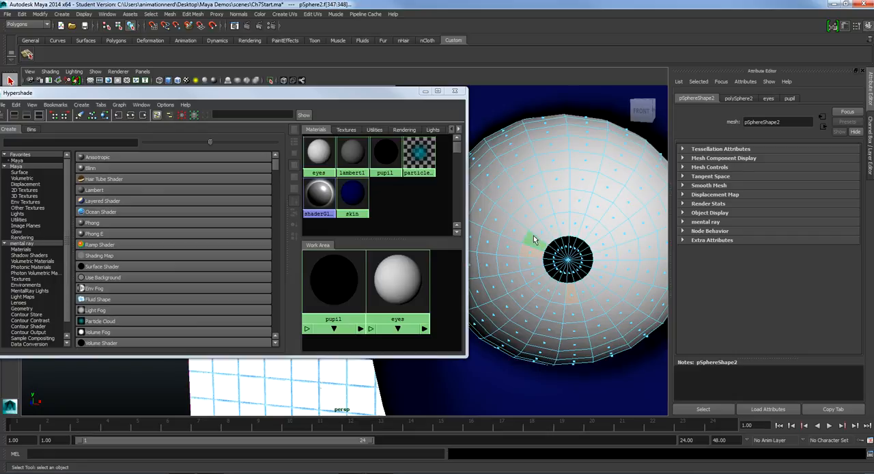
shift+click(563, 224)
shift+click(575, 224)
shift+click(585, 229)
shift+click(594, 235)
shift+click(602, 250)
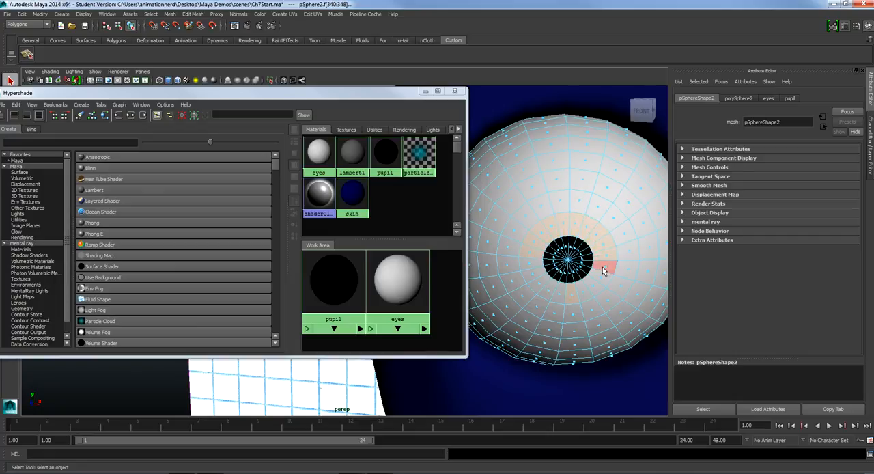
shift+click(546, 294)
shift+click(537, 284)
shift+click(532, 273)
shift+click(531, 264)
shift+click(574, 295)
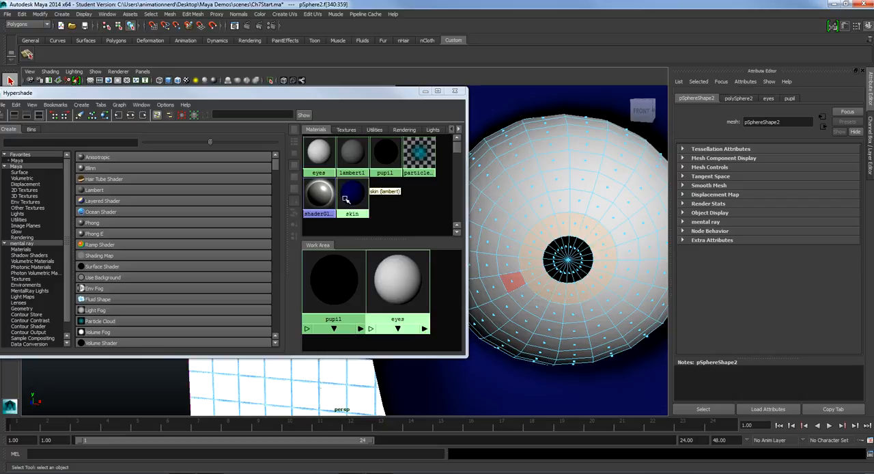
Assign the skin material to the selected ring of faces as the iris, and deselect everything
middle_drag(346, 198, 526, 223)
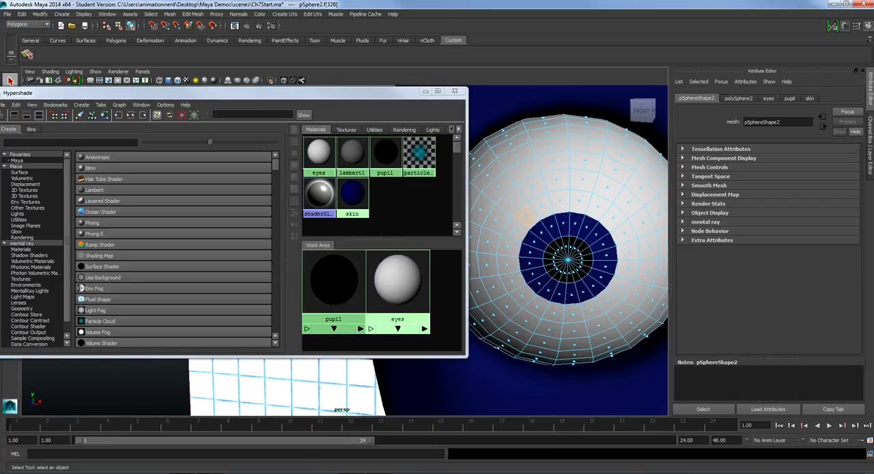
click(330, 396)
click(637, 391)
scroll(622, 333, down, 8)
click(564, 334)
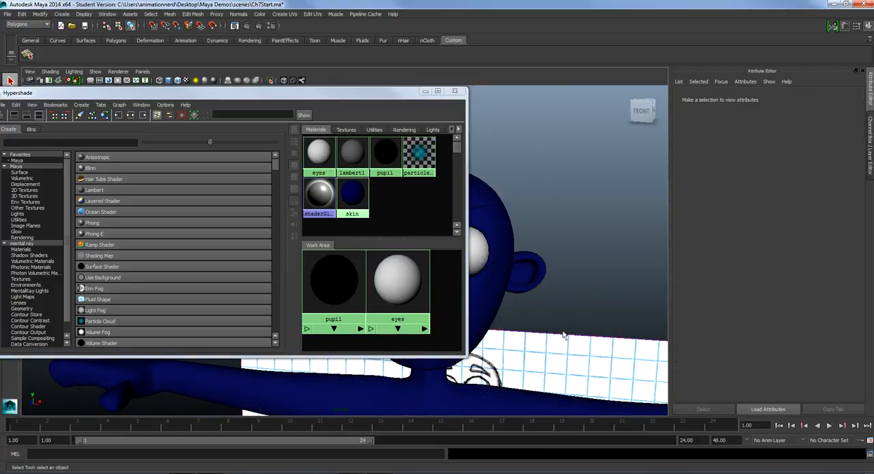
alt+middle_drag(538, 303, 640, 275)
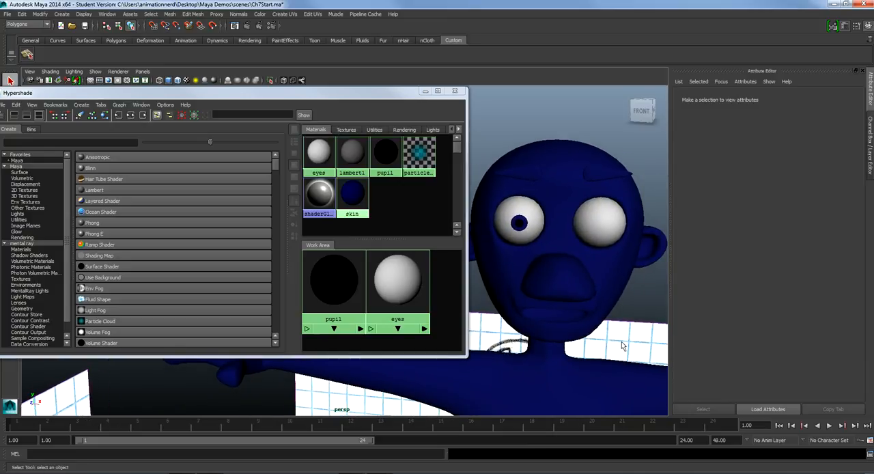